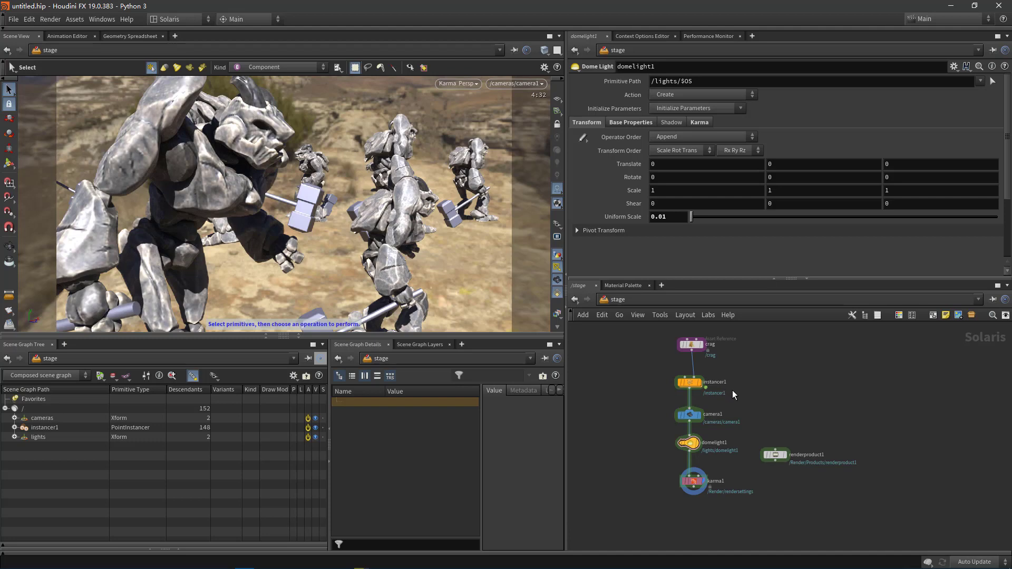
- Select camera1 and step through its Karma Screen Window fields
left_click_drag(713, 406, 691, 423)
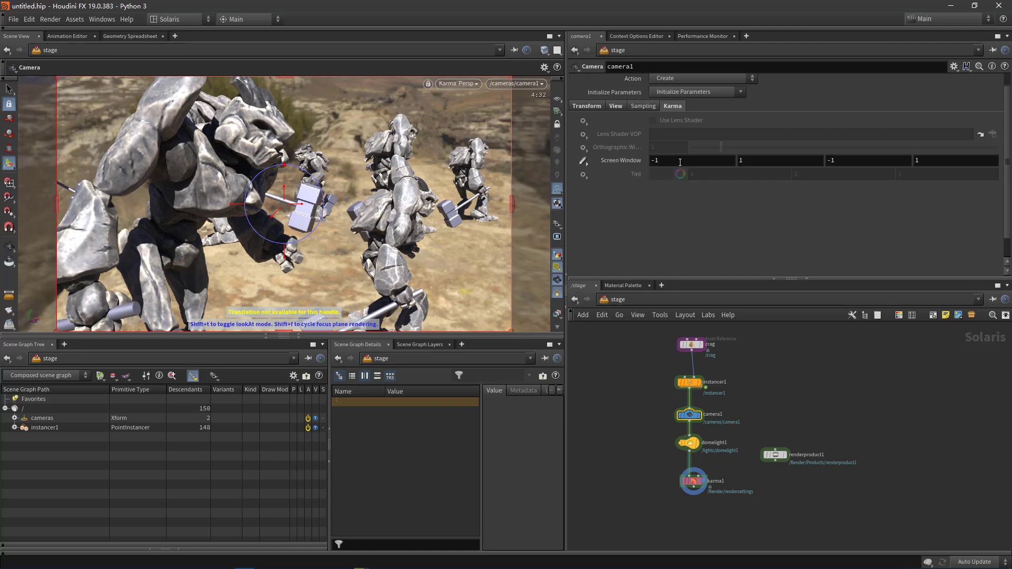
left_click(653, 161)
left_click(828, 162)
type("-1")
left_click(775, 162)
left_click(837, 161)
left_click(828, 148)
- Set camera1's Screen Window to -1.2, 1.2, -1.2, 1.2 as a trial overscan
left_click(949, 160)
left_click(693, 162)
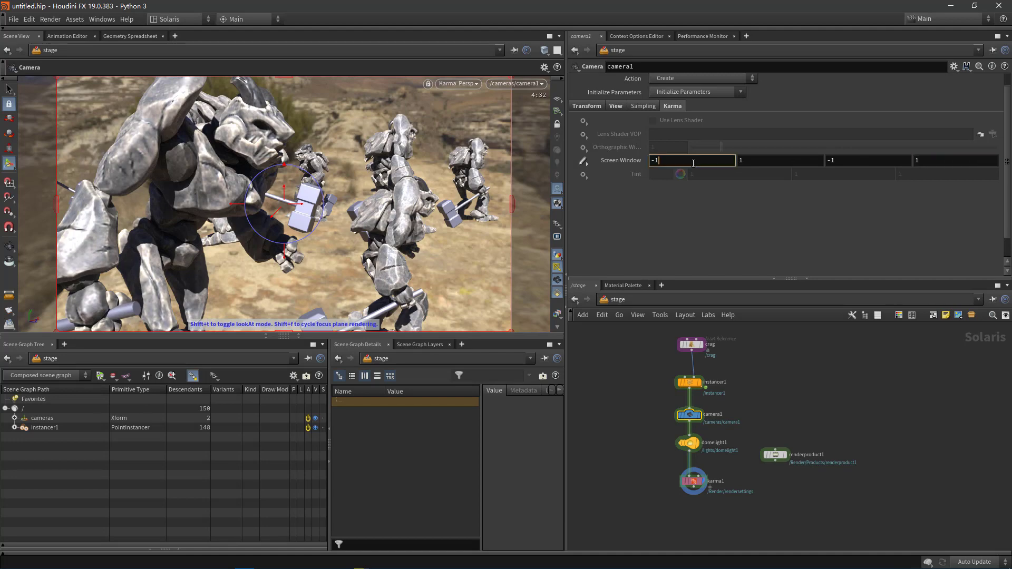
type(".2")
key("Return")
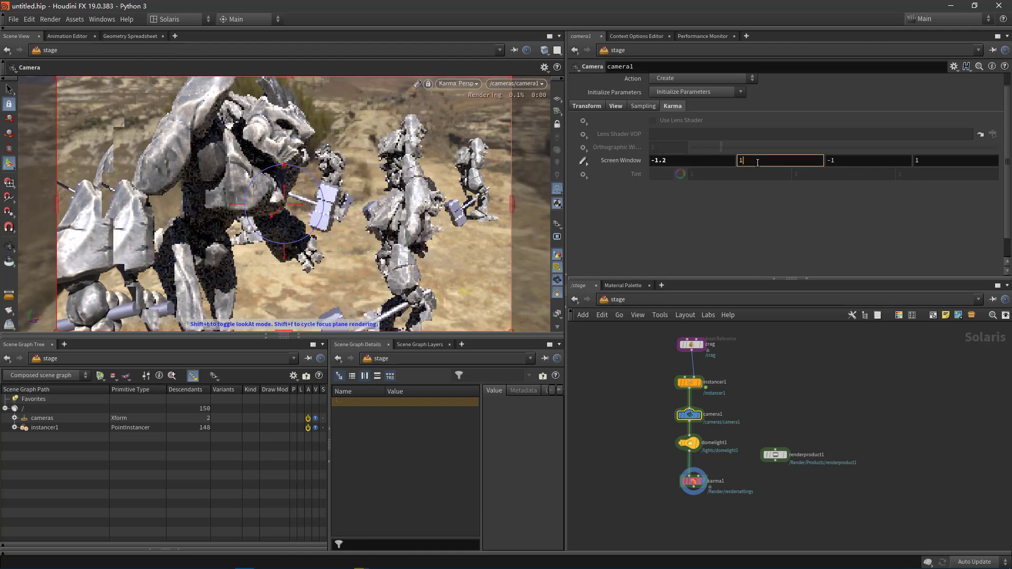
left_click(757, 162)
type(".2")
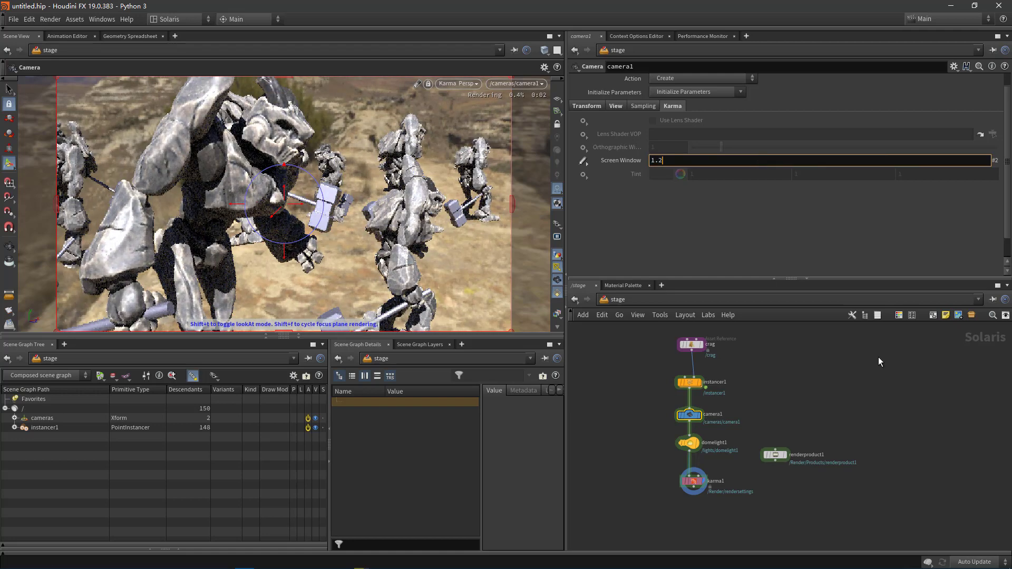
key("Return")
left_click(862, 159)
type(".2")
key("Return")
type(".2")
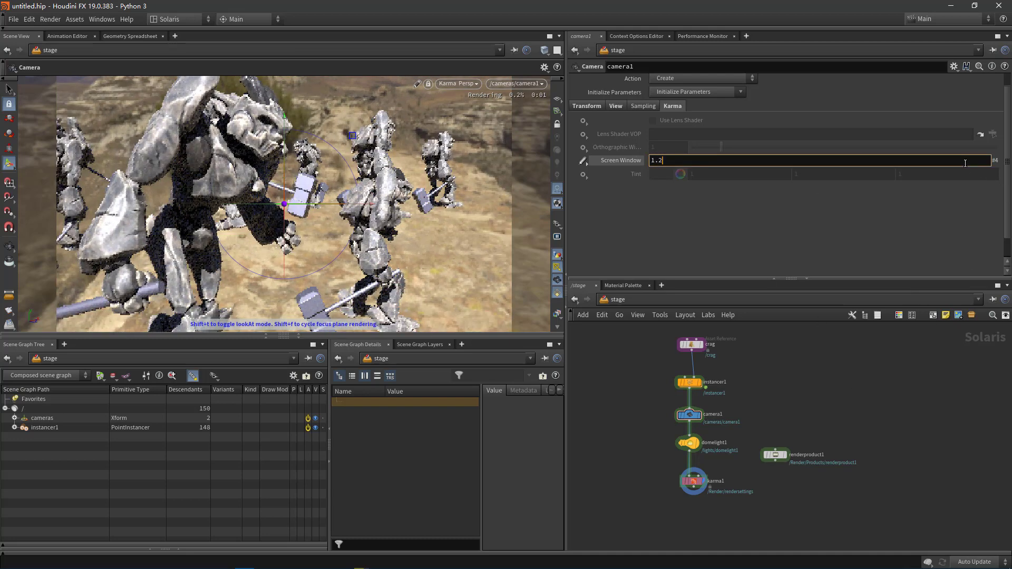
key("Return")
- Orbit the view, revert Screen Window to -1, 1, -1, 1 and return to the Select tool
left_click_drag(337, 220, 162, 153, "alt")
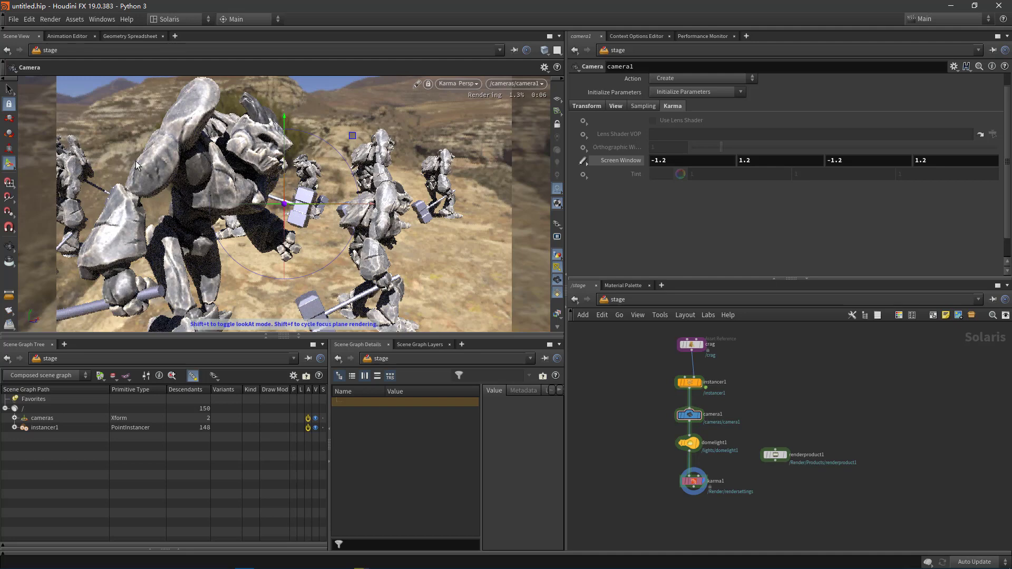
middle_click(611, 162, "ctrl")
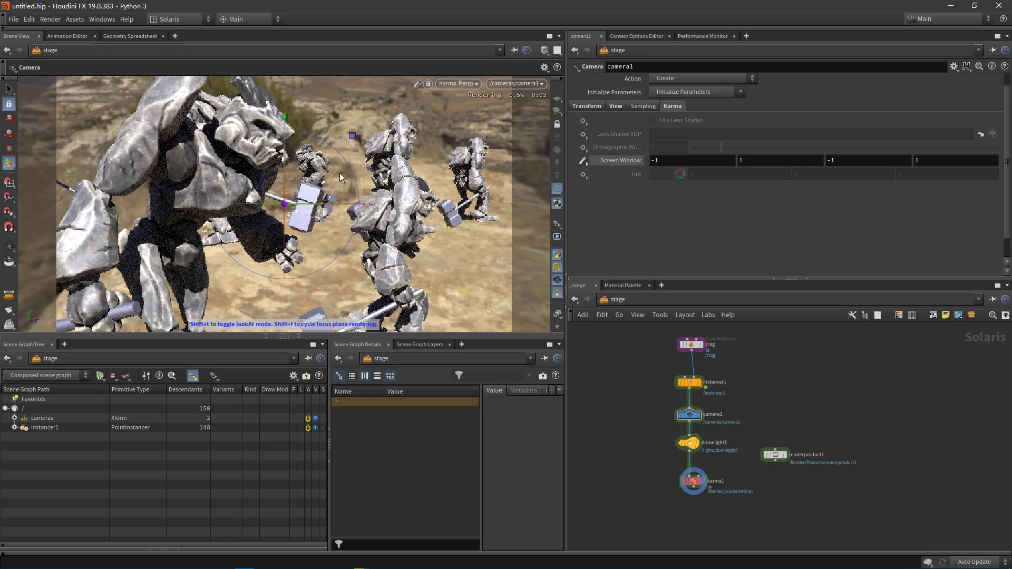
key("s")
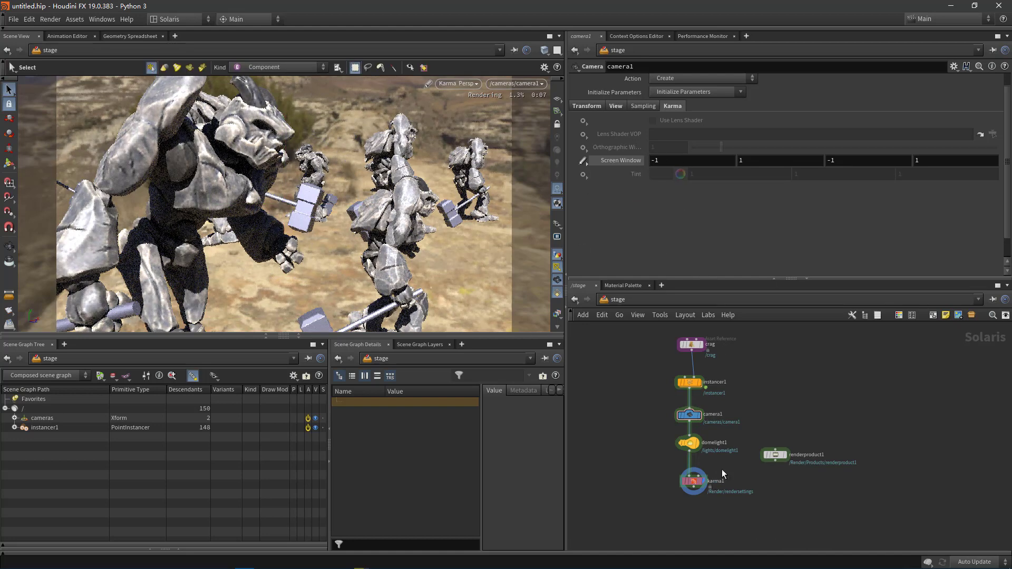
- Inspect karma1's Data Window NDC (0, 0, 1, 1), check renderproduct1, and bring up karma1's help
left_click(702, 481)
left_click(686, 187)
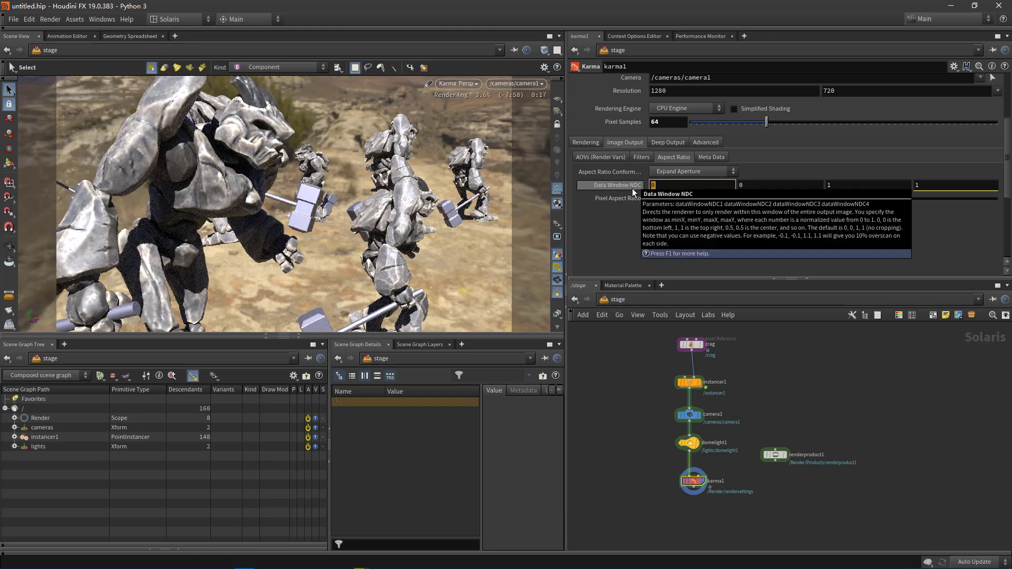
left_click(769, 457)
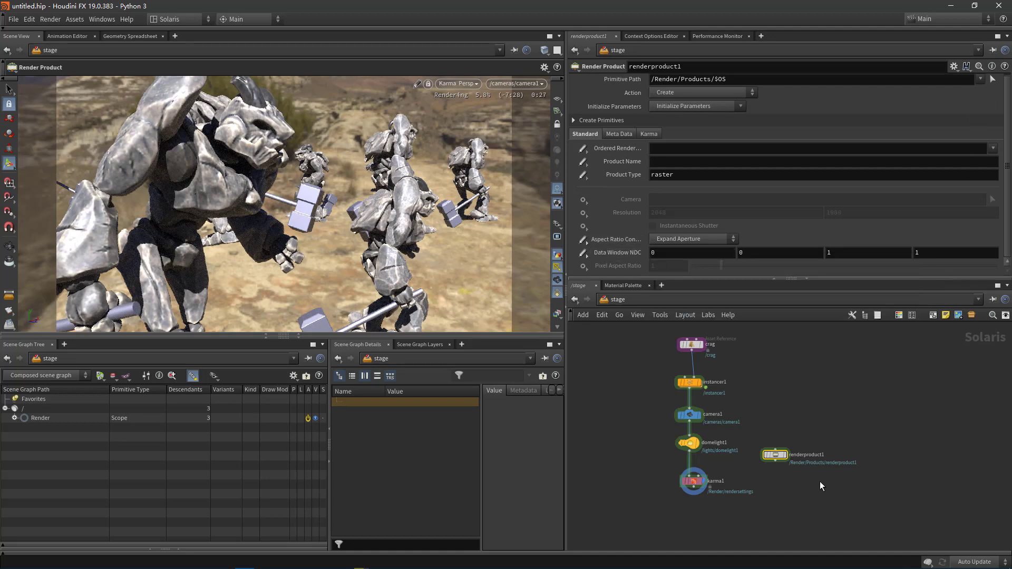
left_click_drag(717, 467, 683, 496)
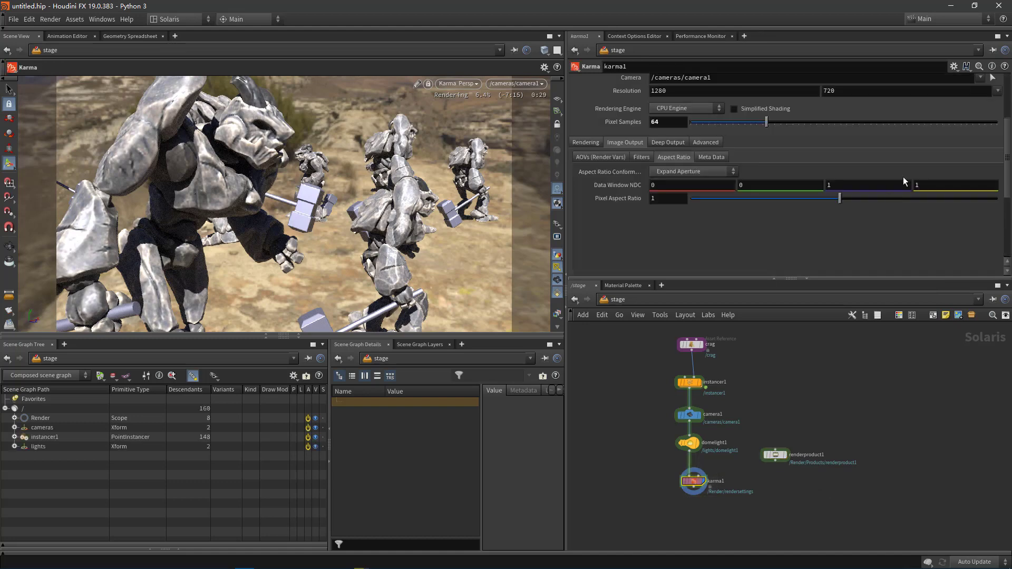
left_click(1005, 68)
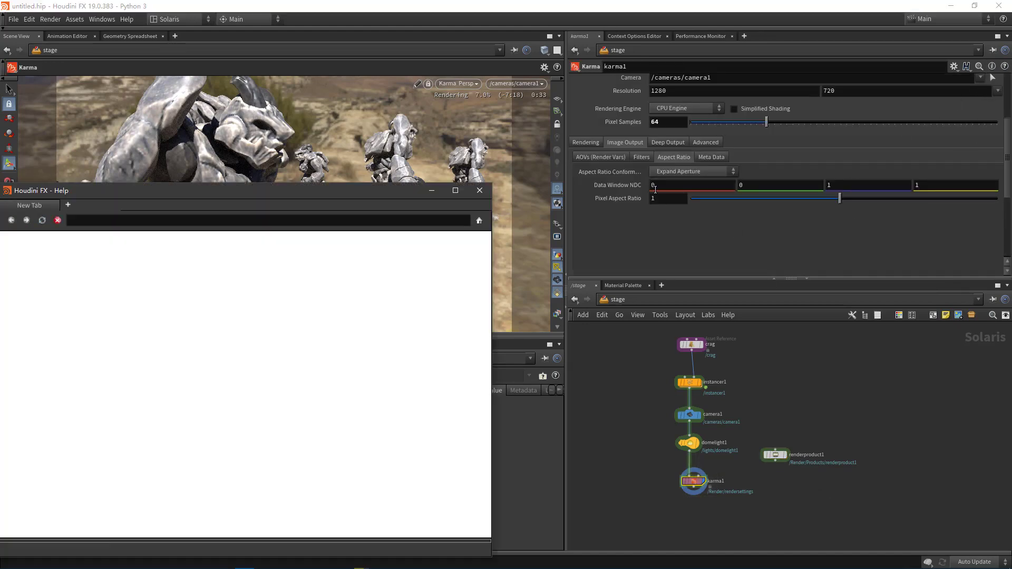
left_click(656, 187)
- Reposition and resize the Karma help window for reading
left_click_drag(382, 189, 471, 122)
left_click(695, 91)
key("Tab")
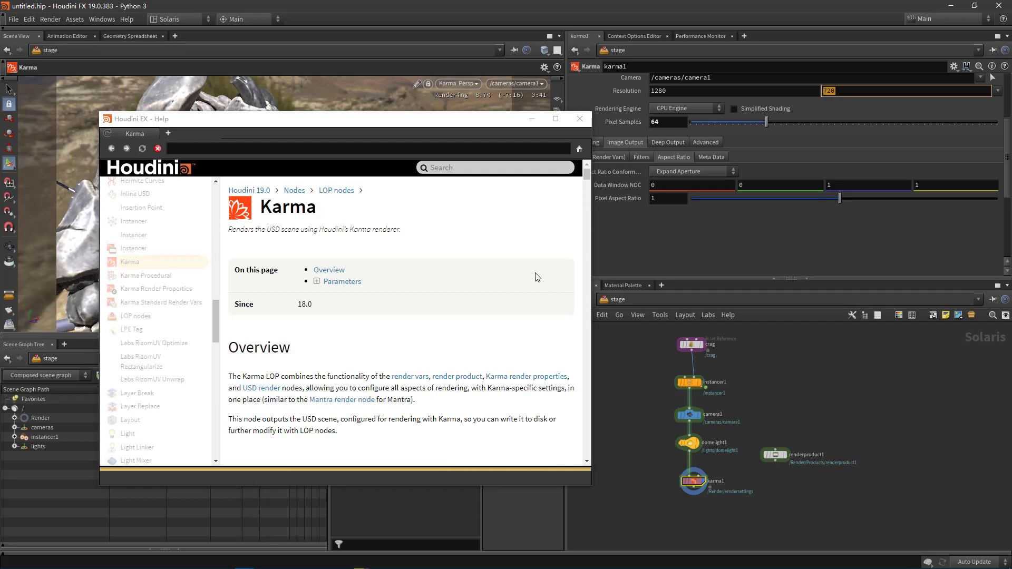
left_click(555, 119)
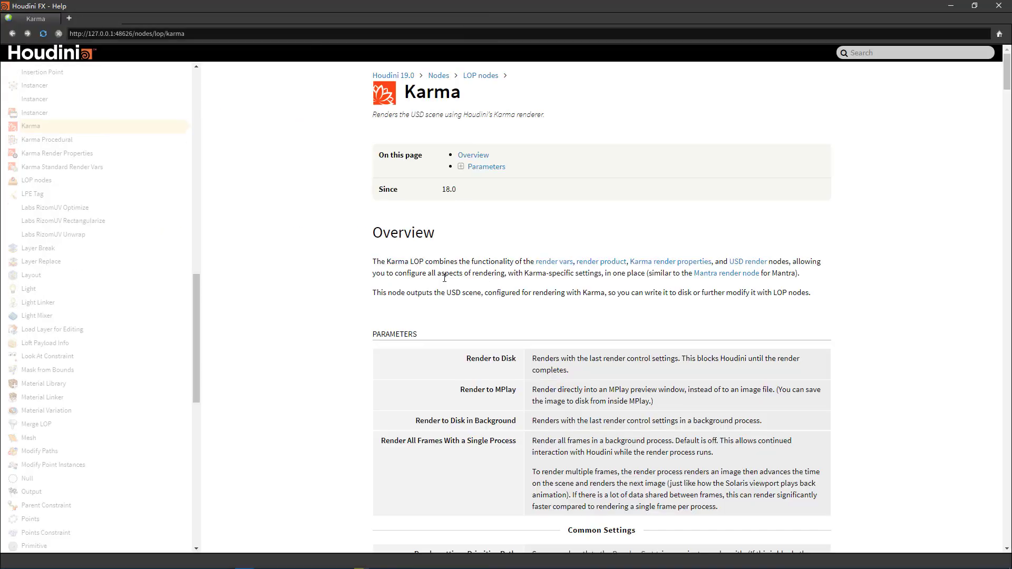
scroll(500, 308, "down", 1)
scroll(501, 310, "down", 1)
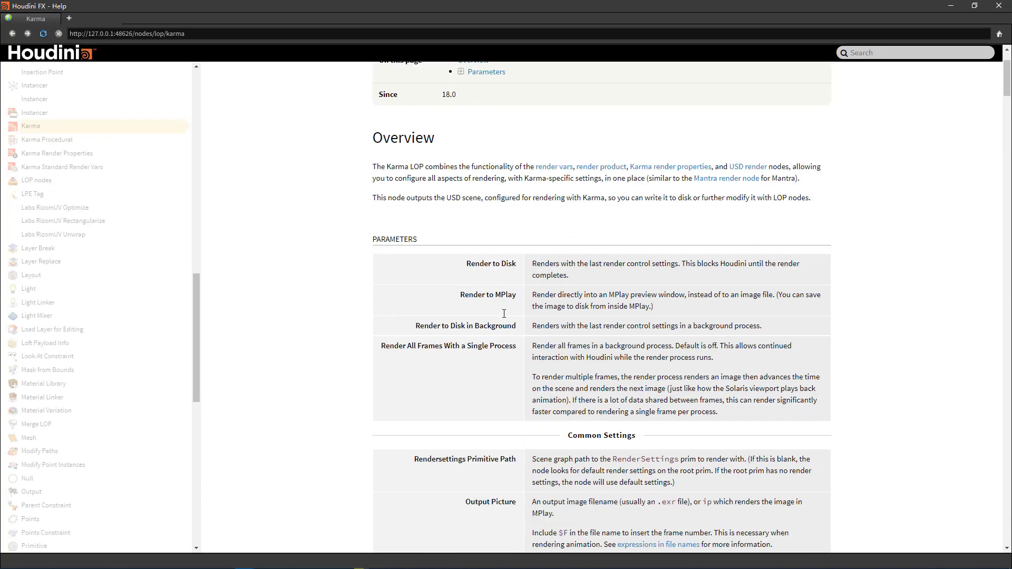
scroll(502, 313, "down", 2)
left_click(974, 6)
left_click_drag(807, 11, 416, 152)
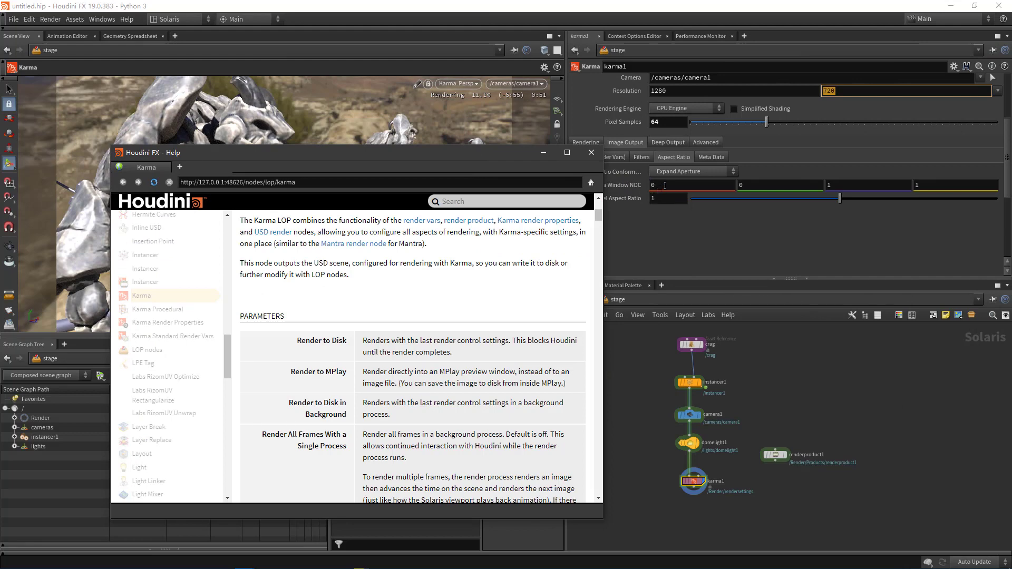
left_click_drag(514, 155, 486, 148)
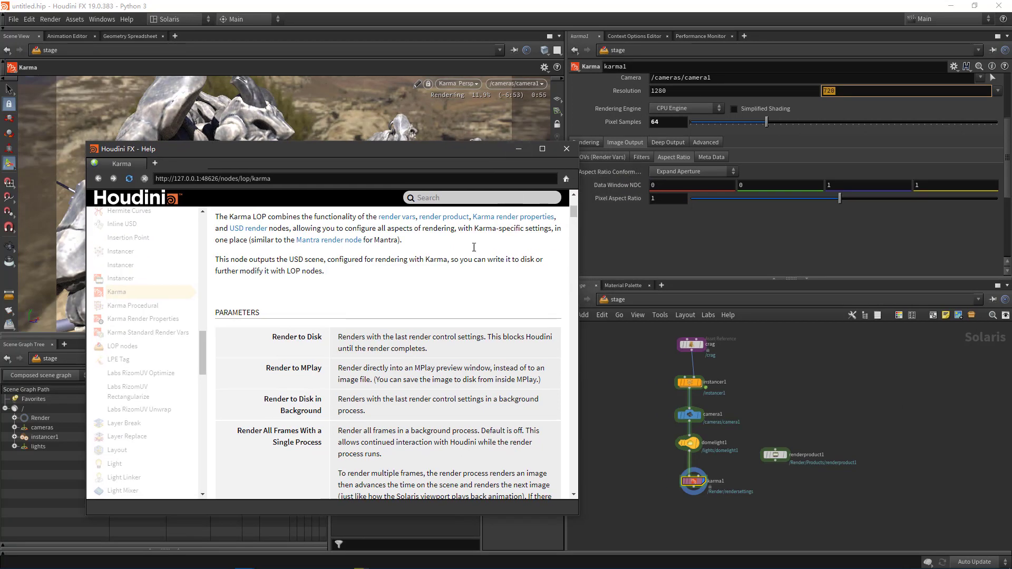
scroll(463, 294, "down", 3)
scroll(463, 301, "down", 3)
scroll(461, 333, "down", 3)
scroll(461, 333, "down", 3)
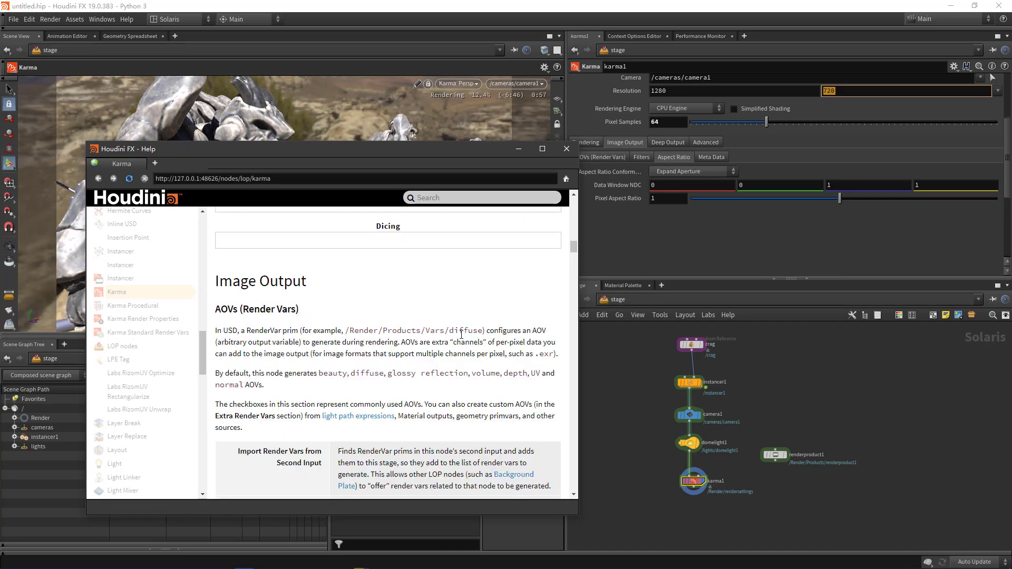
scroll(462, 333, "down", 3)
scroll(467, 333, "down", 3)
scroll(470, 332, "down", 3)
scroll(471, 332, "down", 3)
scroll(470, 333, "down", 3)
scroll(470, 334, "down", 3)
scroll(469, 334, "down", 3)
scroll(468, 334, "down", 3)
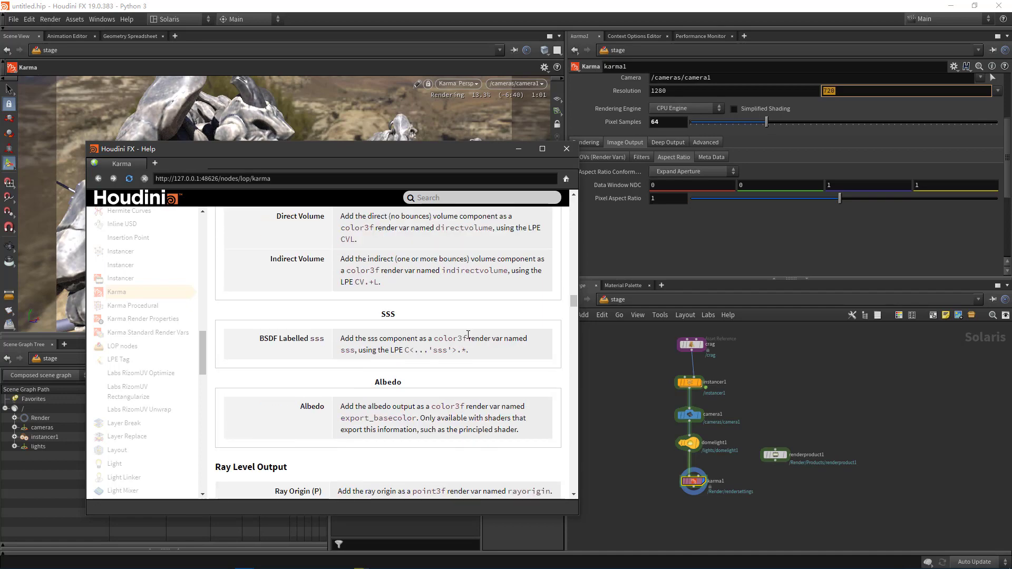
scroll(468, 334, "down", 3)
scroll(468, 335, "down", 3)
scroll(468, 334, "down", 3)
scroll(468, 334, "down", 3)
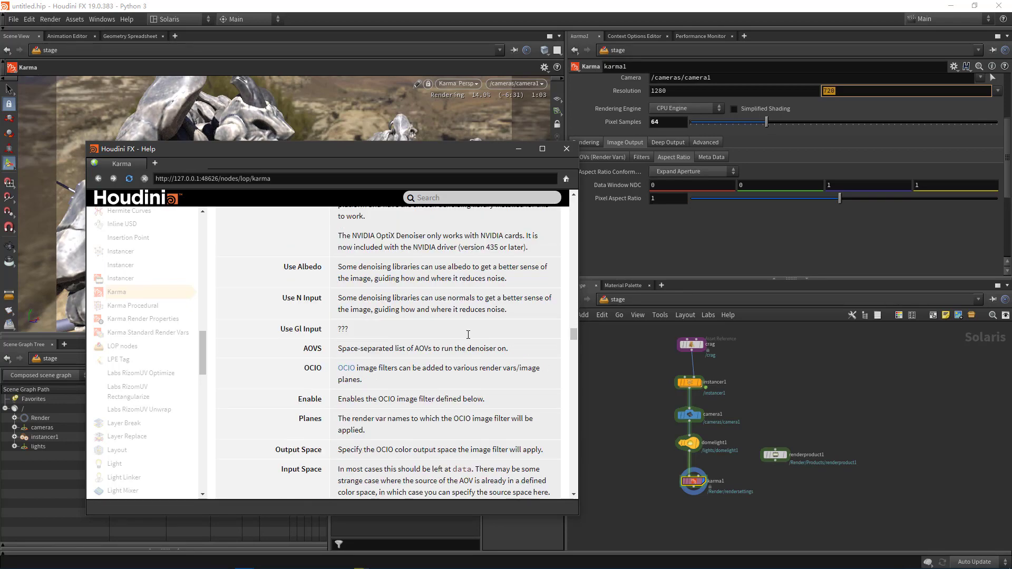
scroll(469, 335, "up", 1)
scroll(469, 334, "up", 1)
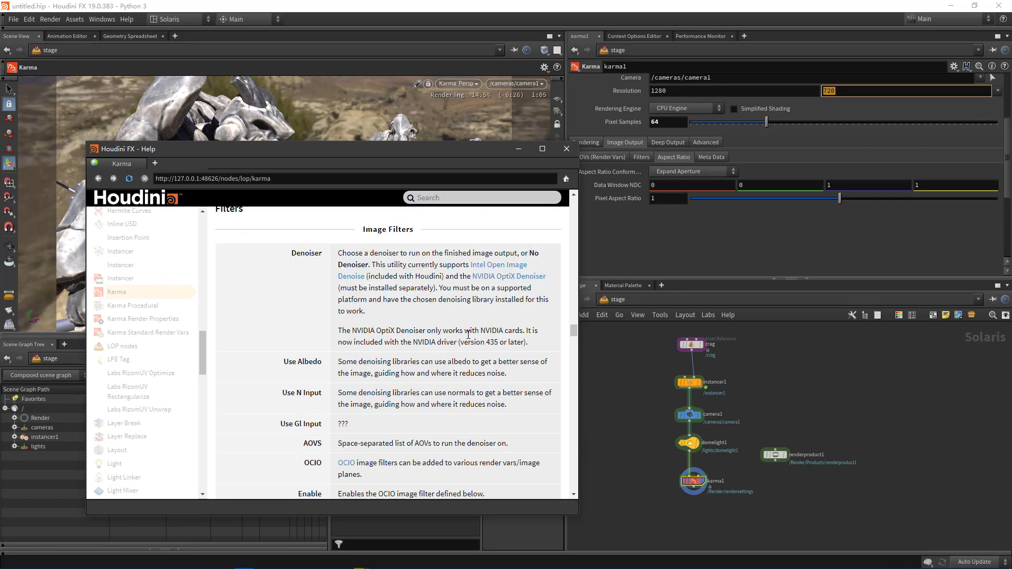
scroll(468, 335, "down", 1)
scroll(468, 335, "down", 3)
scroll(467, 335, "down", 2)
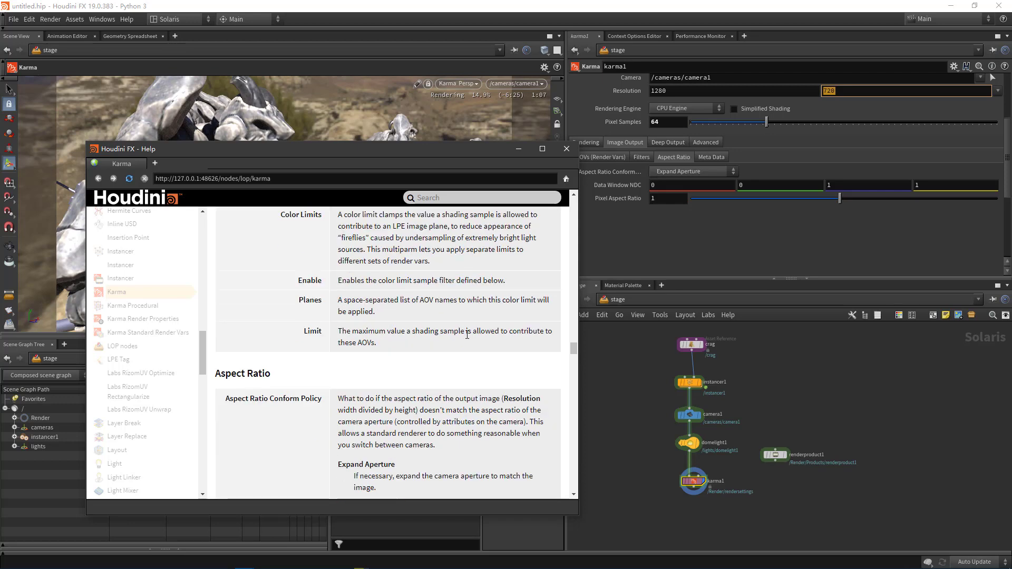
scroll(467, 335, "up", 1)
scroll(467, 334, "down", 2)
scroll(422, 336, "down", 1)
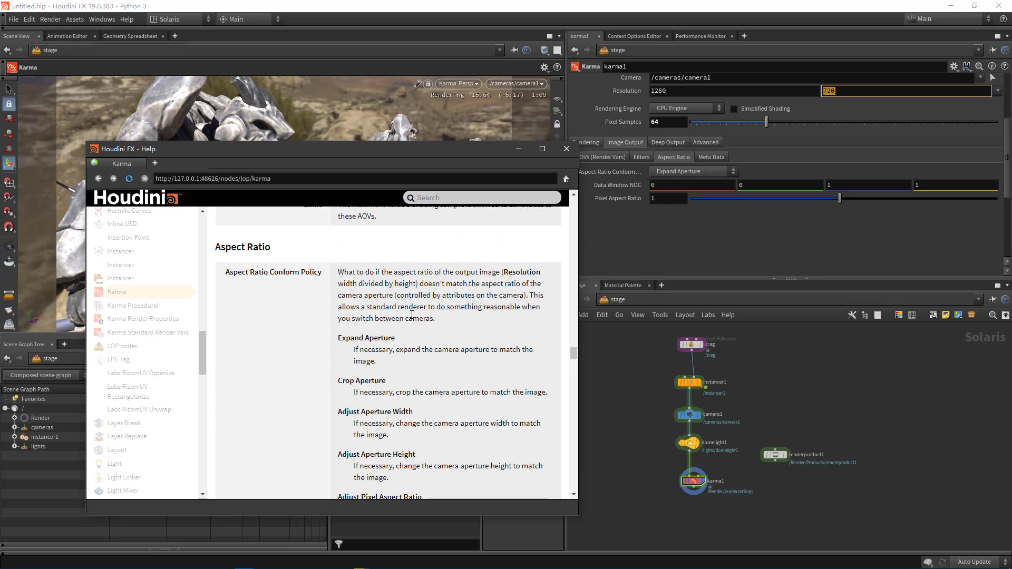
scroll(378, 308, "down", 2)
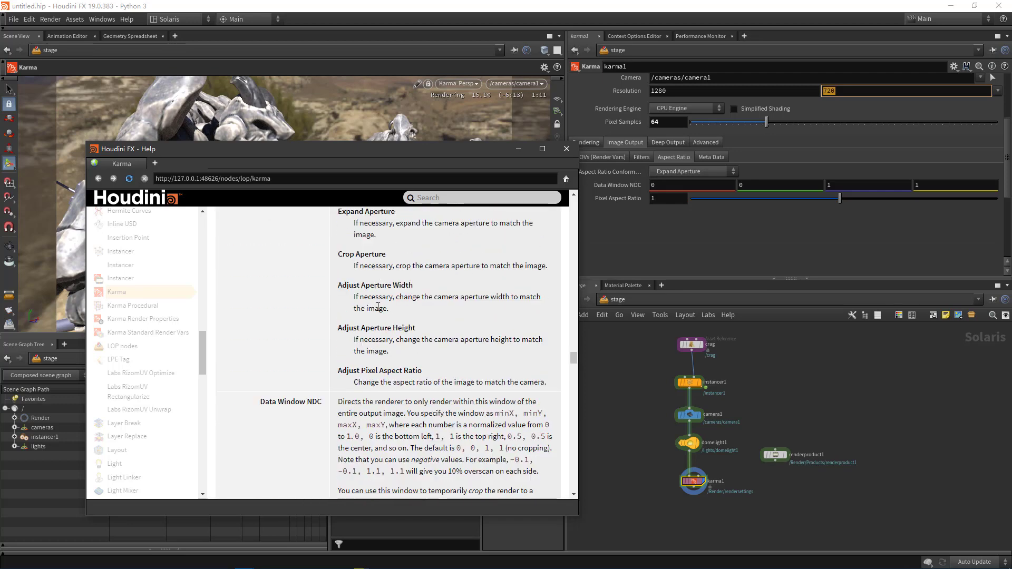
scroll(379, 307, "down", 2)
- Find the Data Window NDC section and highlight the negative-value and 1.1, 1.1 overscan examples
triple_click(273, 308)
left_click(543, 149)
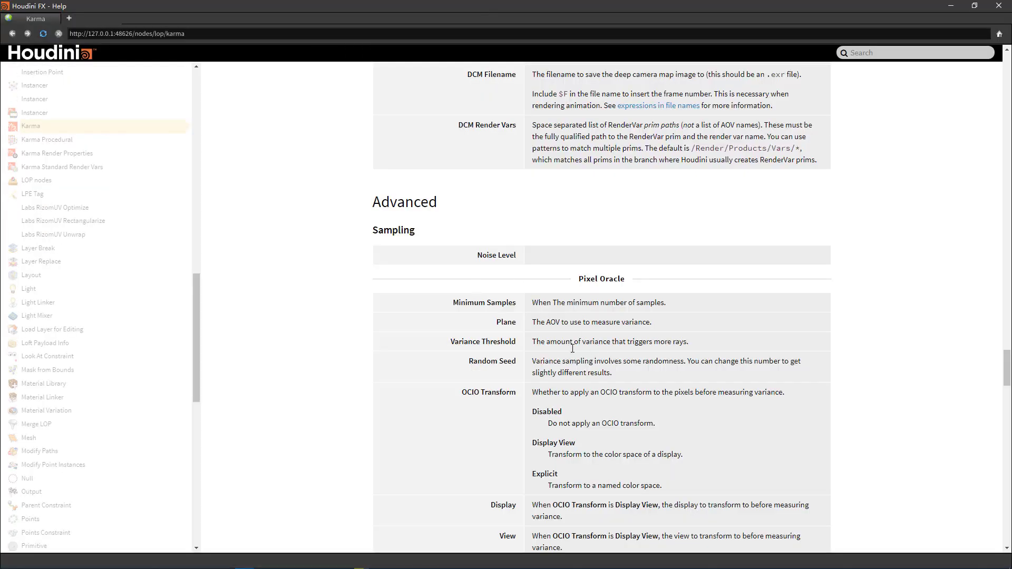
left_click(974, 6)
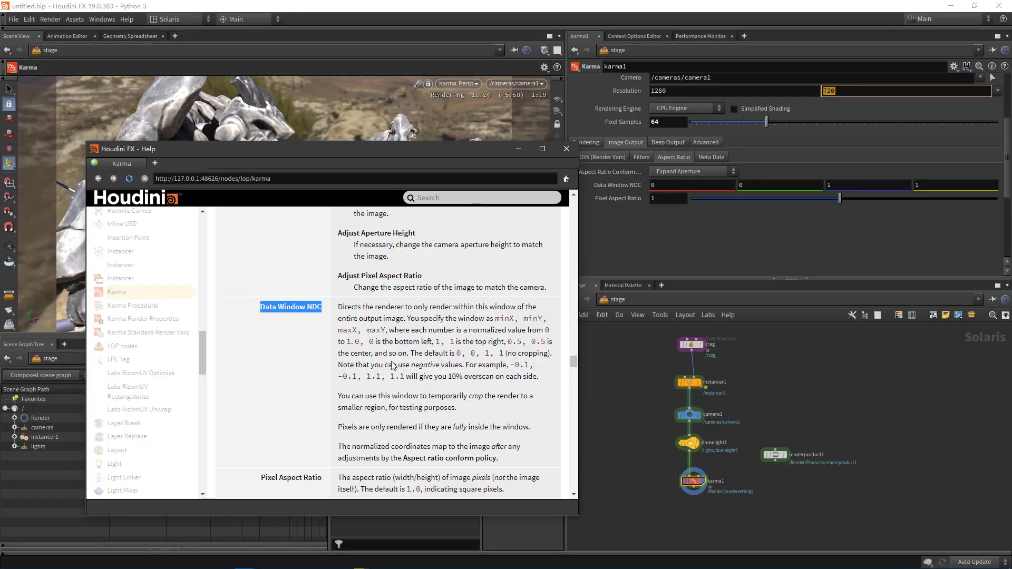
left_click(486, 341)
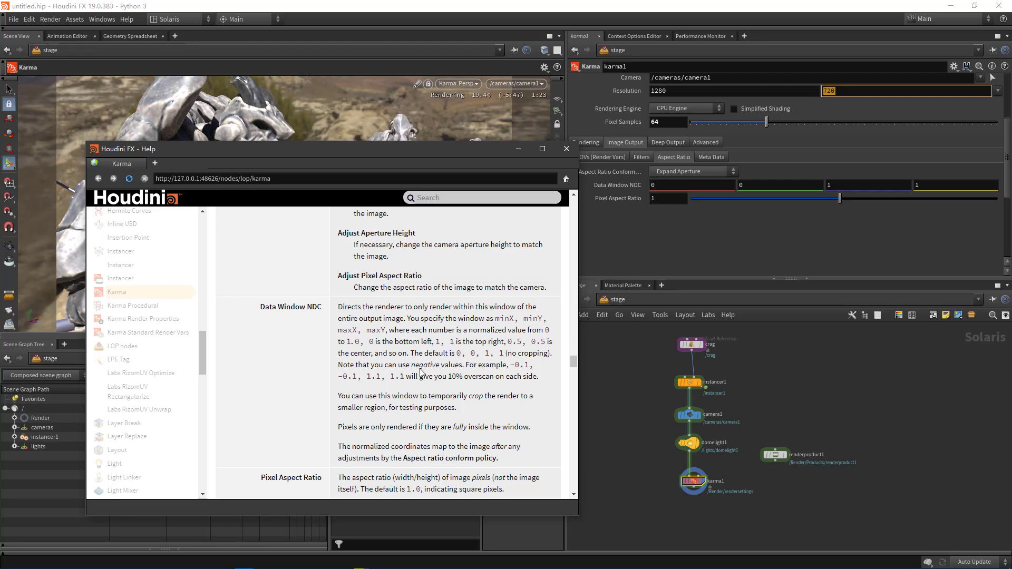
left_click_drag(469, 365, 538, 374)
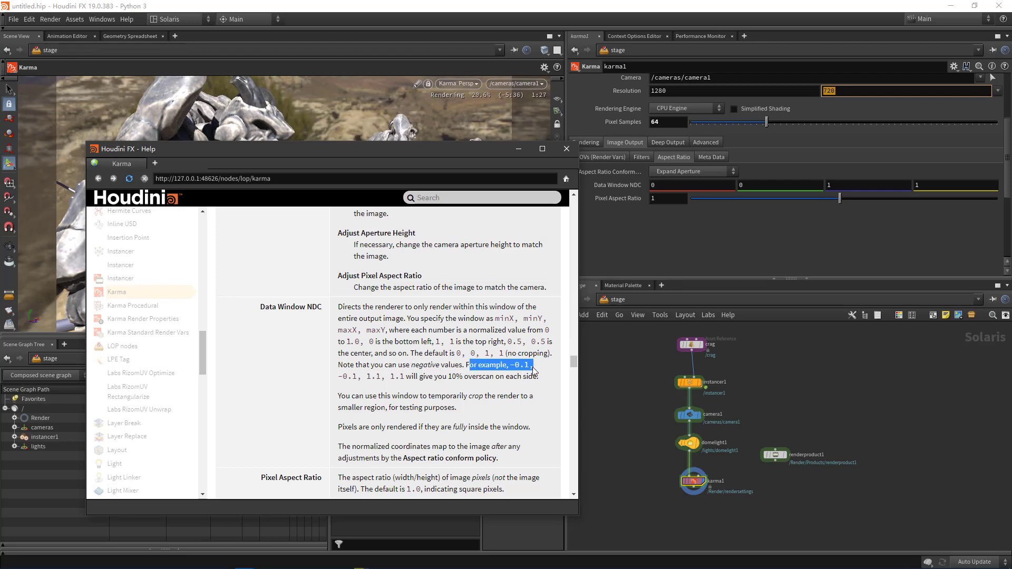
left_click_drag(363, 379, 454, 383)
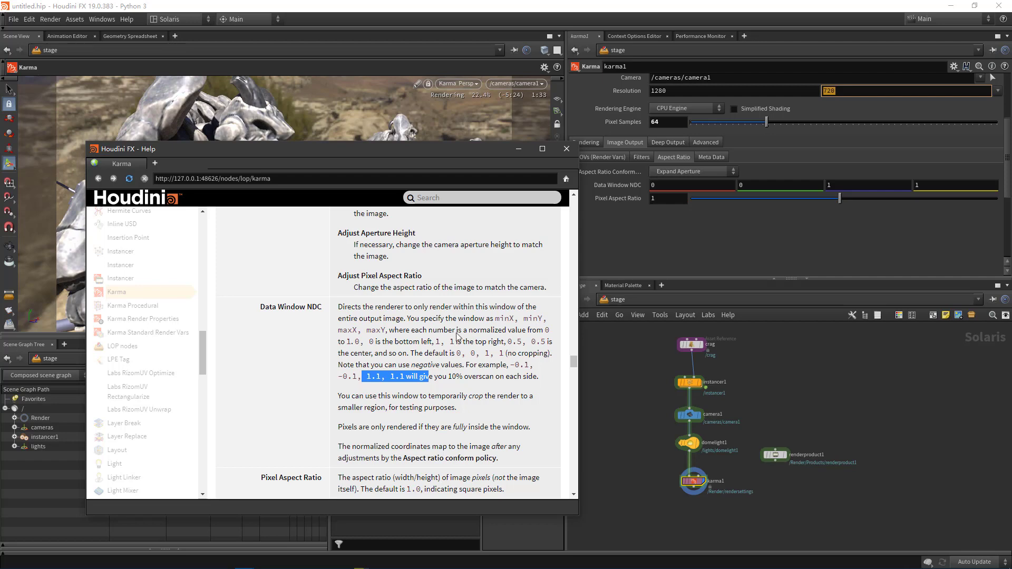
- Close the help, set karma1's Data Window NDC to -0.2, -0.2, 1.2, 1.2 and save the scene
left_click(517, 148)
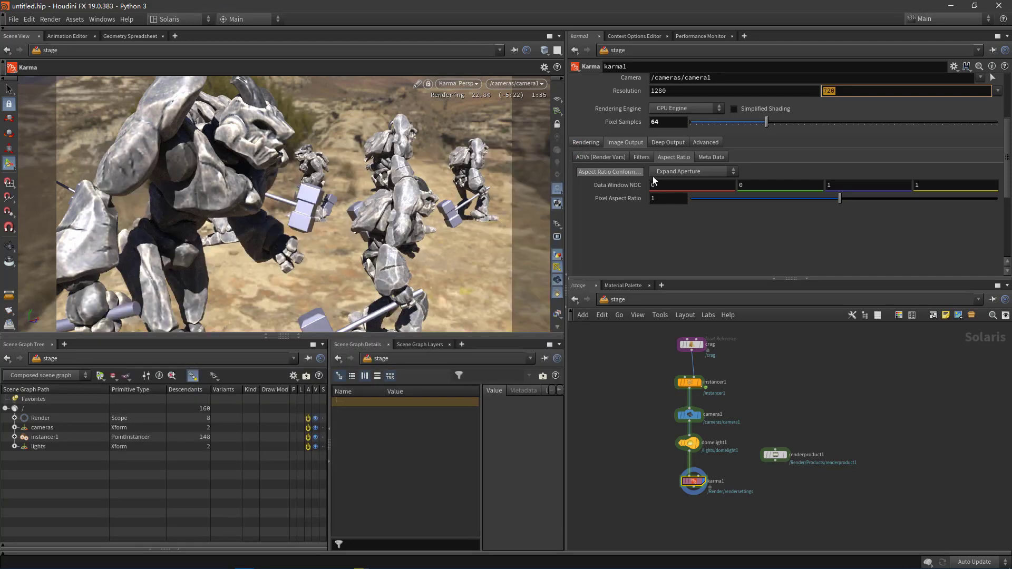
left_click(653, 185)
type("-0.2")
left_click(763, 187)
type(".2")
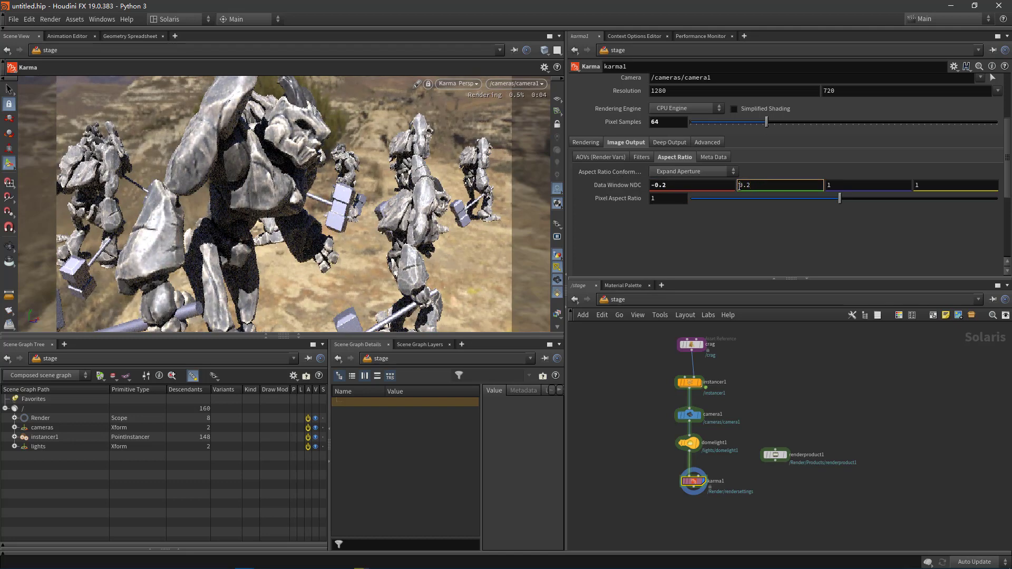
type("-")
left_click(860, 184)
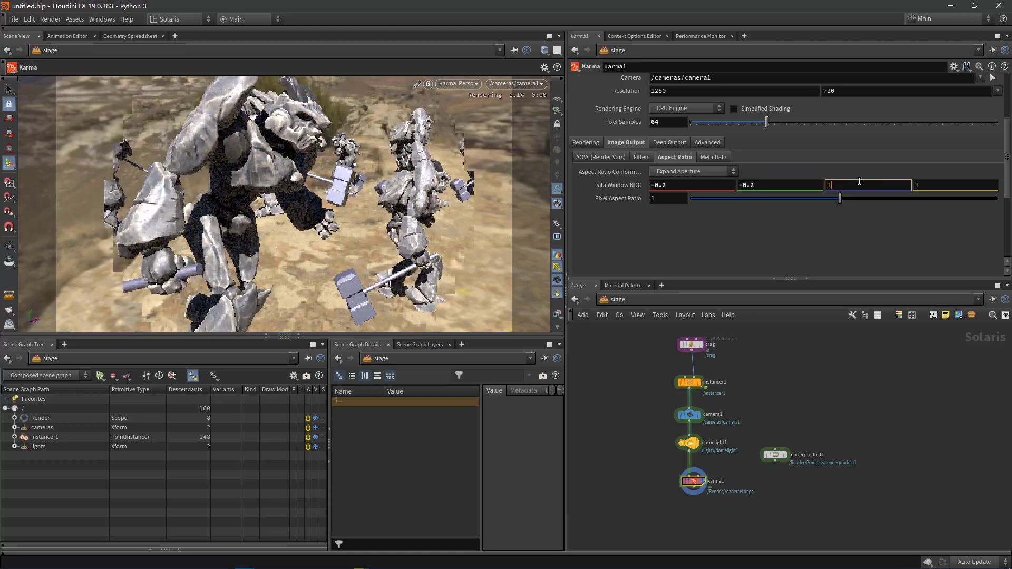
type(".2")
left_click(931, 185)
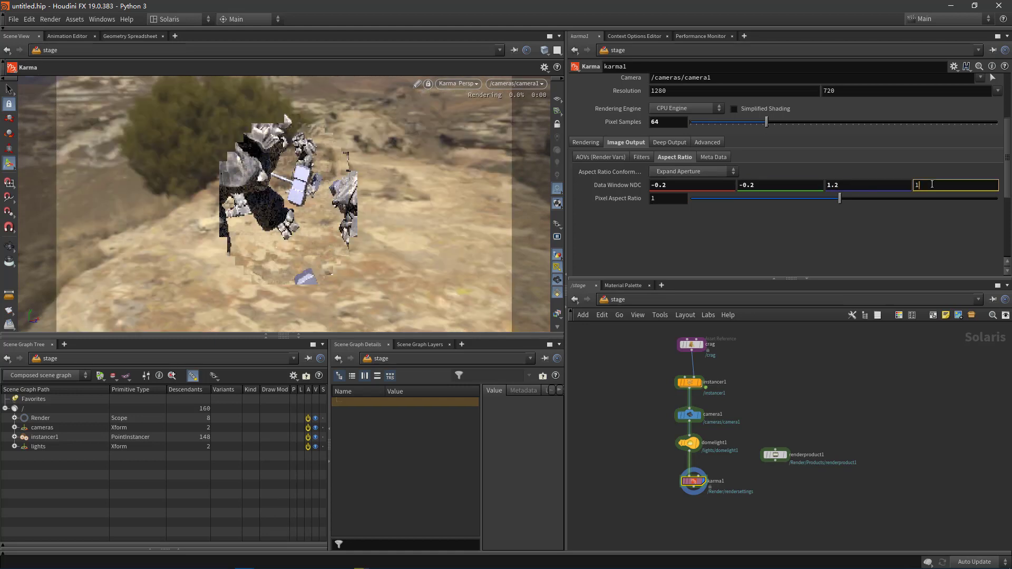
type(".2")
key("Return")
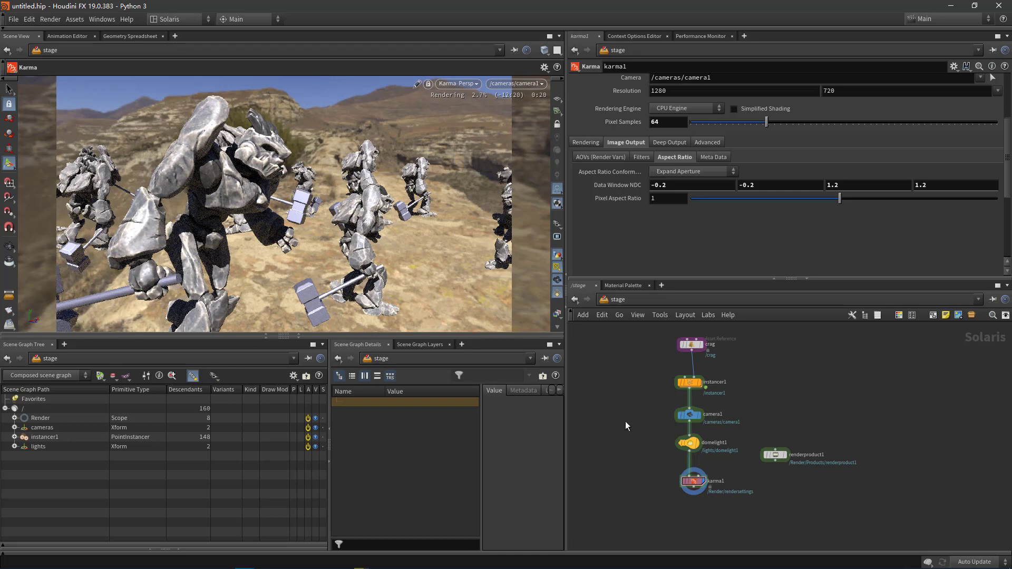
key("ctrl+s")
key("Escape")
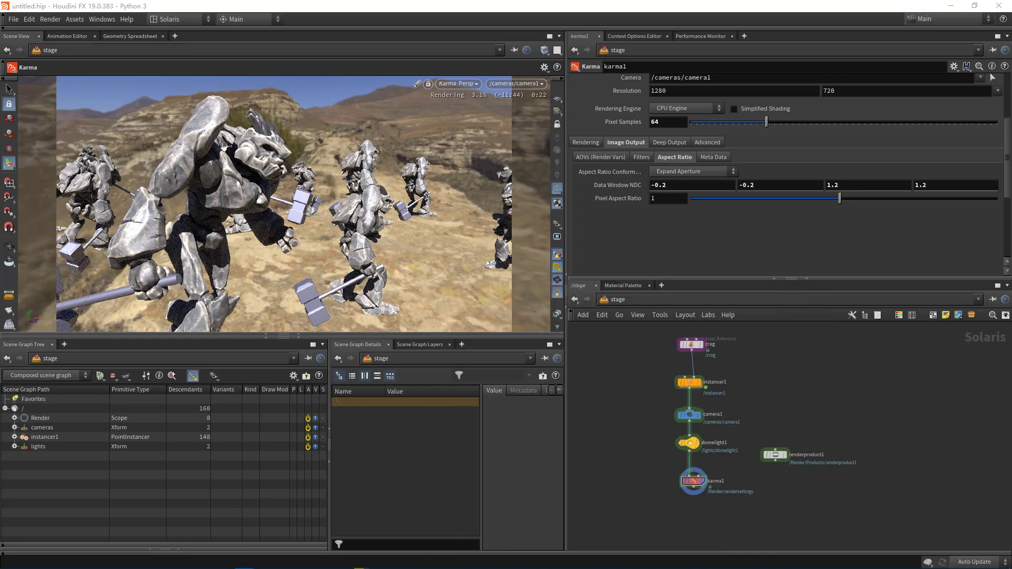
- Switch to NukeX and view the Read1 normal render, then the Read4 camera Screen Window render
mouse_move(380, 562)
left_click(433, 514)
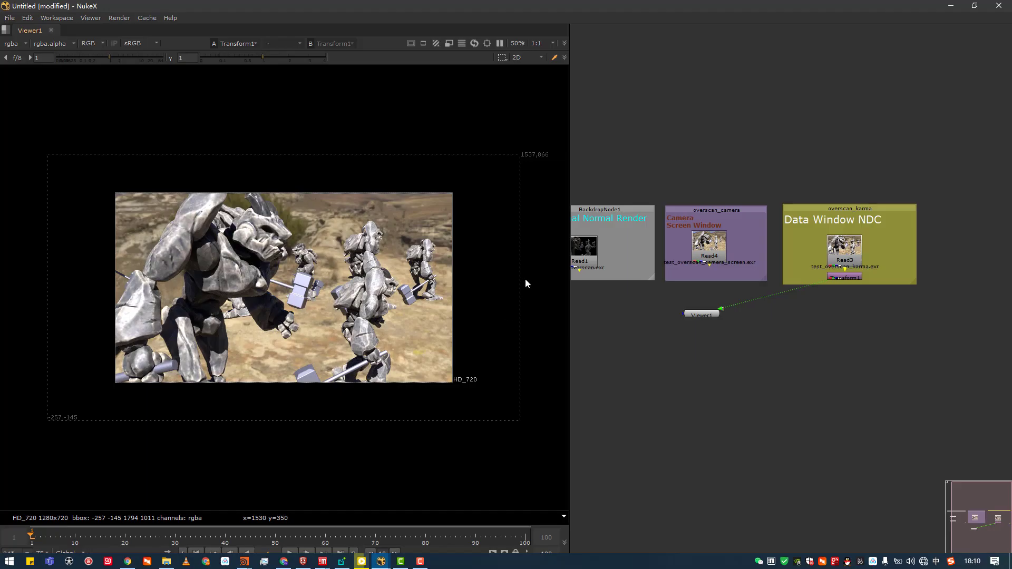
scroll(722, 298, "up", 3)
key("1")
scroll(439, 244, "up", 2)
scroll(390, 275, "up", 2)
scroll(425, 264, "down", 2)
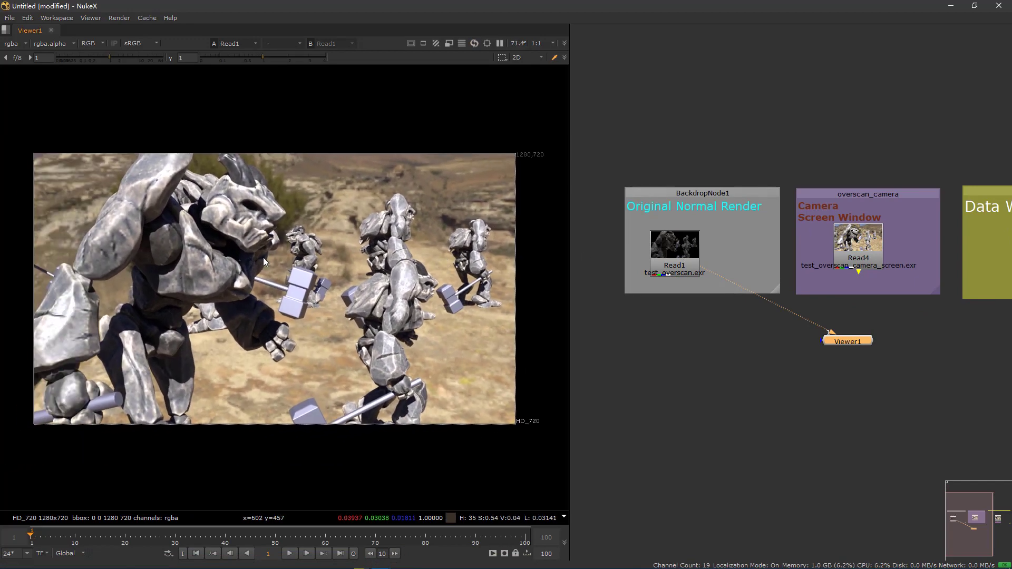
middle_click_drag(824, 265, 774, 271)
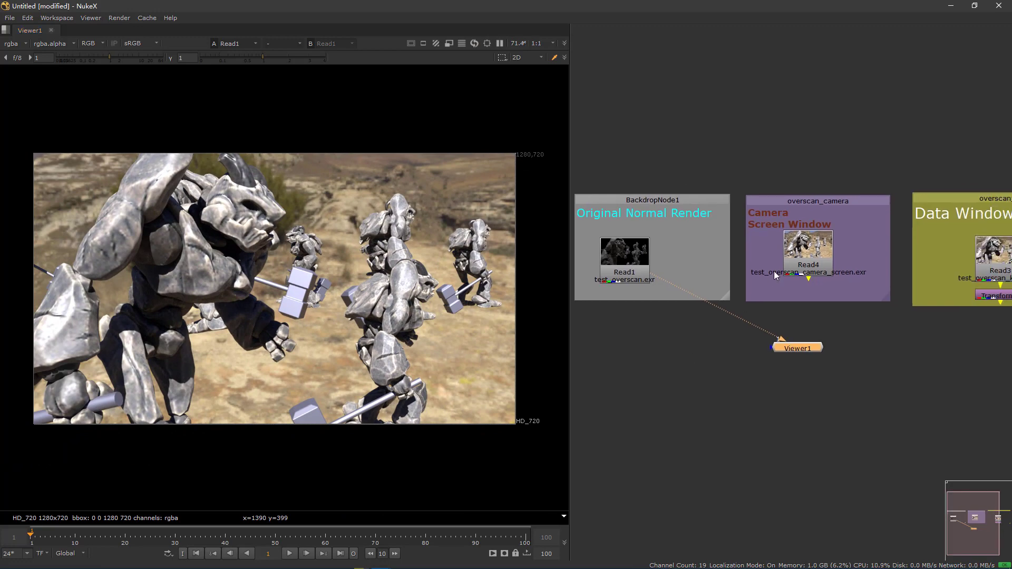
left_click(801, 259)
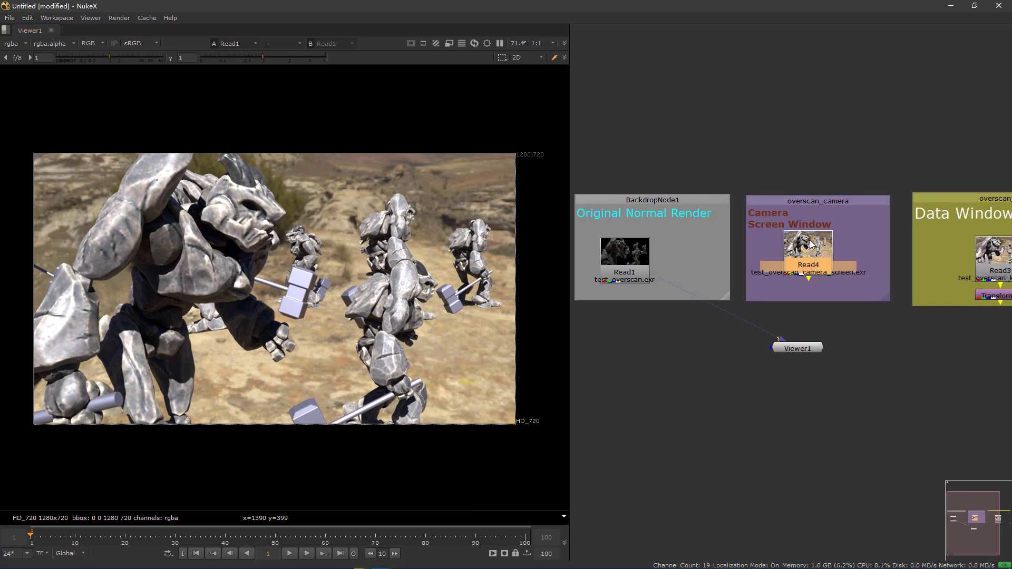
key("1")
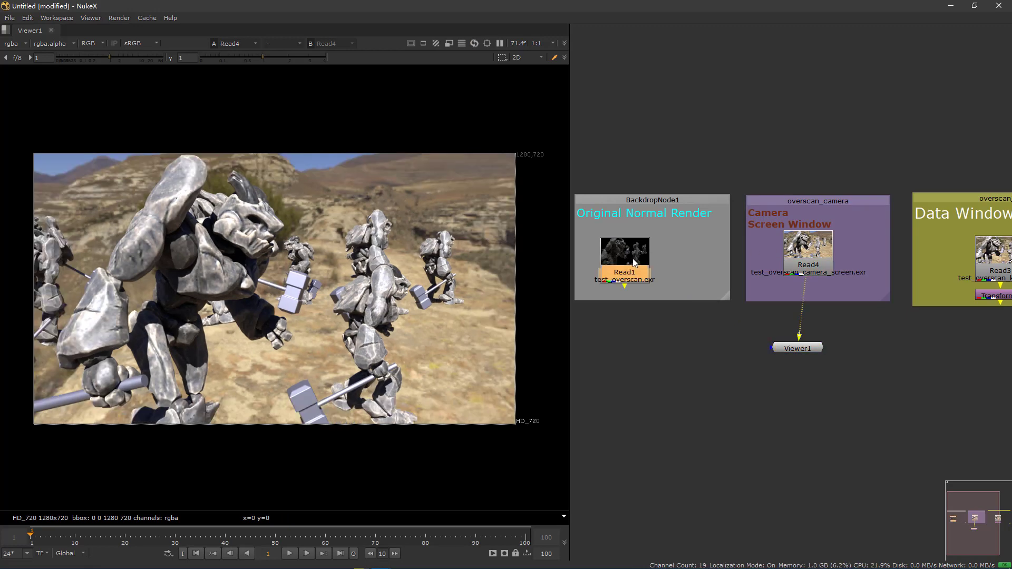
key("1")
key("1")
key("1")
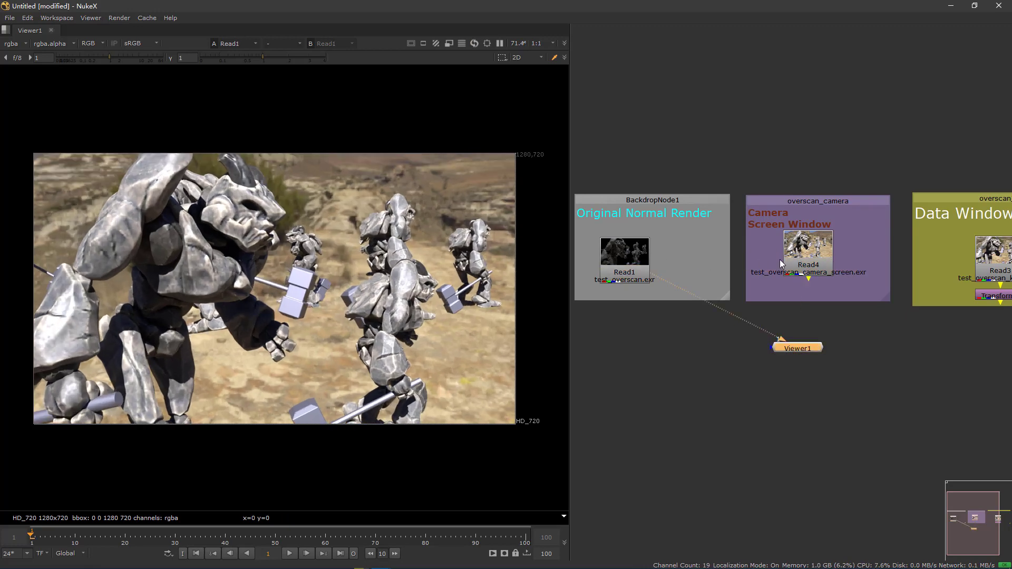
key("1")
key("1")
key("1")
- Check the Read1 normal render's node settings and close them
left_click(628, 265)
key("1")
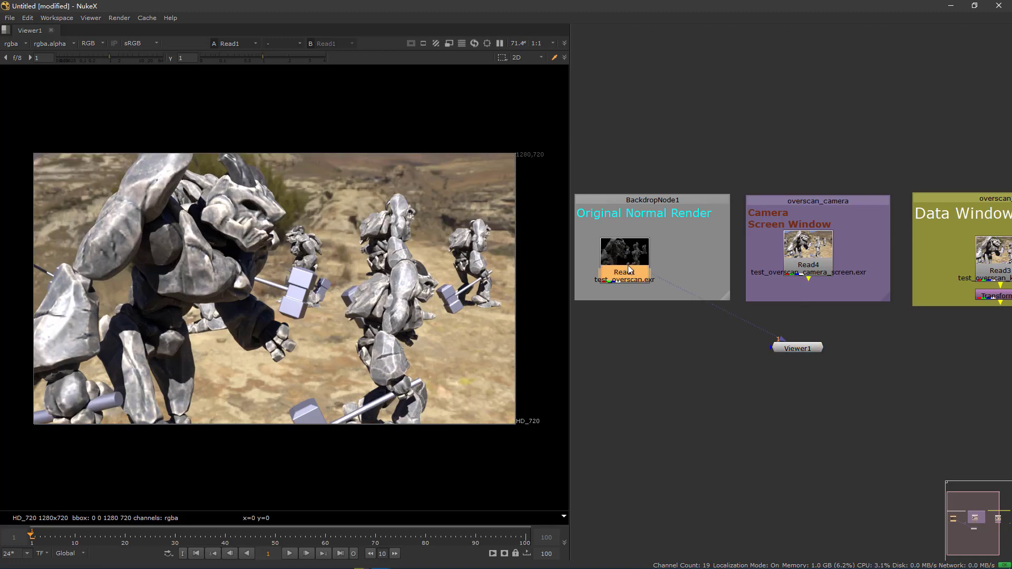
double_click(628, 264)
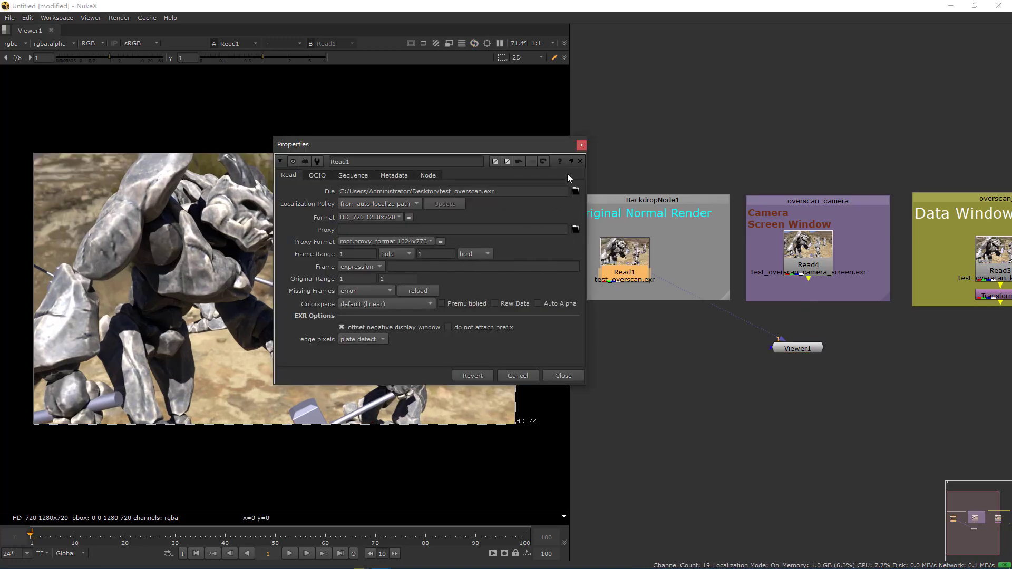
left_click(580, 161)
- Flip the viewer between Read1 and Read4 to compare normal and camera overscan renders, ending on Read4
left_click(821, 260)
key("1")
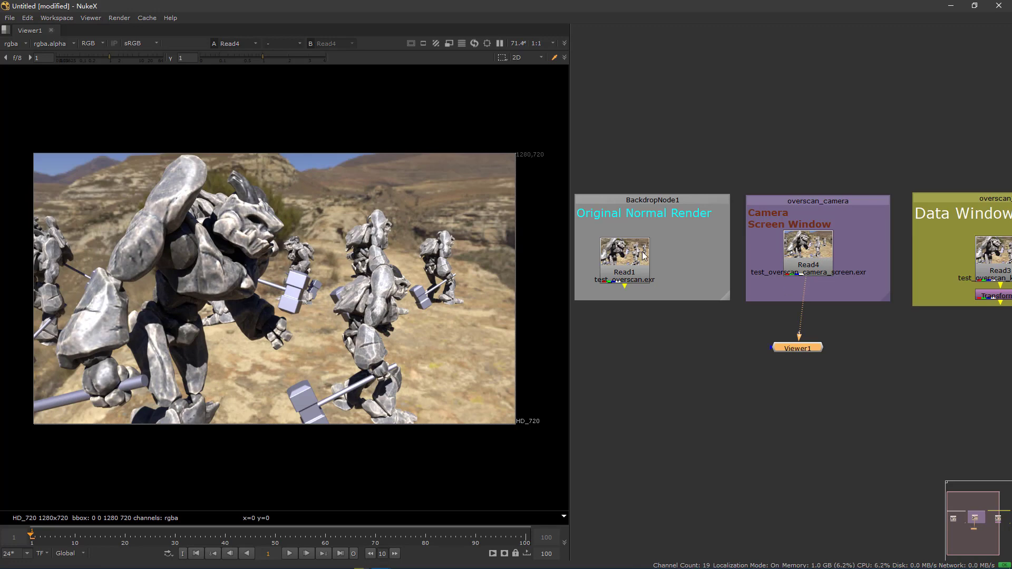
left_click(624, 261)
key("1")
left_click(803, 262)
key("1")
left_click(634, 264)
key("1")
left_click(818, 262)
key("1")
left_click(625, 261)
key("1")
left_click(836, 260)
key("1")
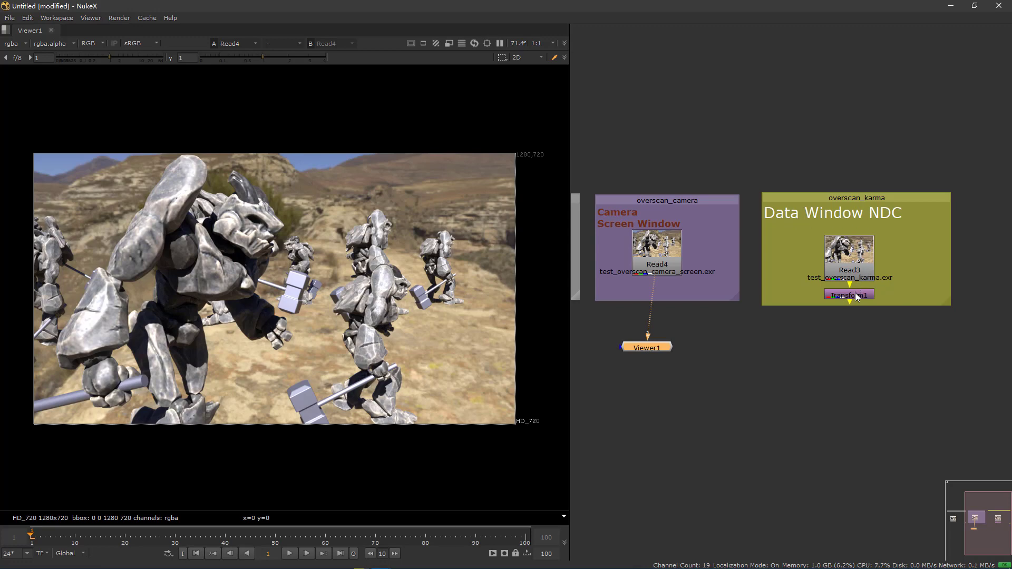
- View the Read3 Karma Data Window NDC render, then pan over and view the Read1 normal render
left_click(859, 273)
key("1")
scroll(454, 290, "down", 3)
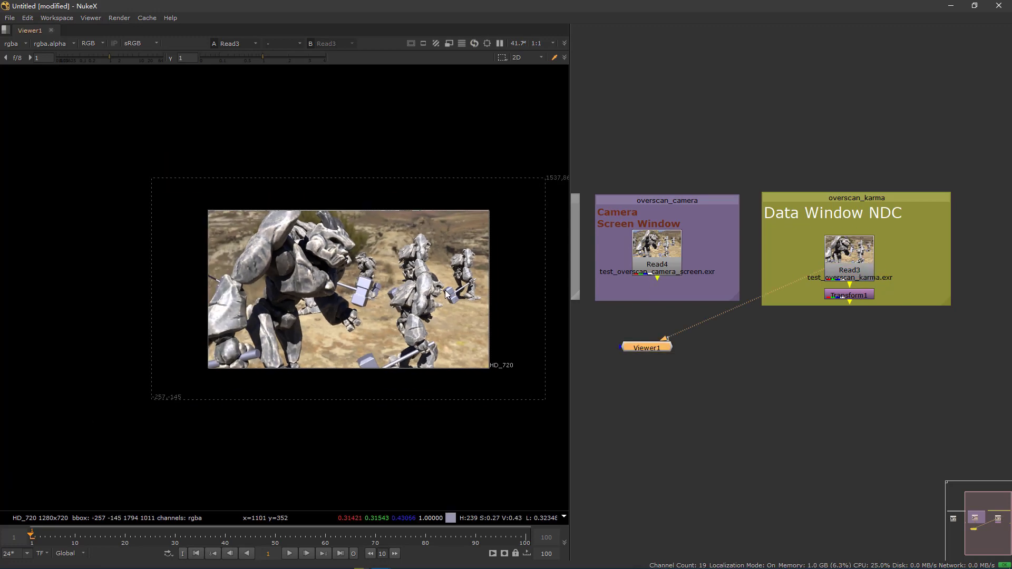
scroll(490, 289, "up", 1)
middle_click_drag(695, 316, 797, 320)
left_click(581, 260)
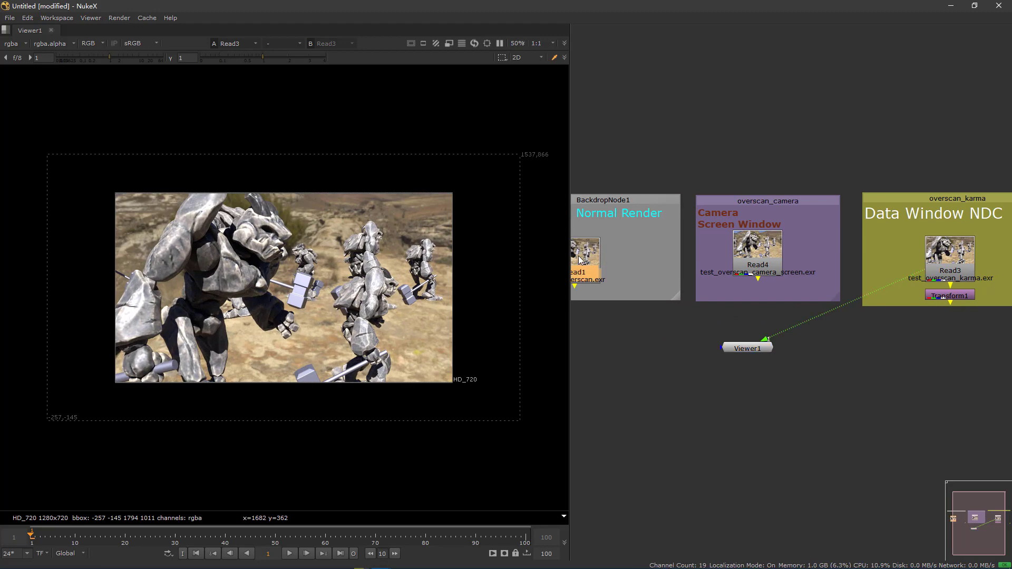
left_click(747, 348)
middle_click_drag(638, 289, 639, 288)
scroll(639, 287, "down", 1)
left_click(605, 263)
key("1")
- Connect Read3 as viewer input 2, compare it with the normal render, and leave the NDC render showing
left_click(908, 257)
key("2")
key("1")
key("2")
left_click(920, 265)
key("1")
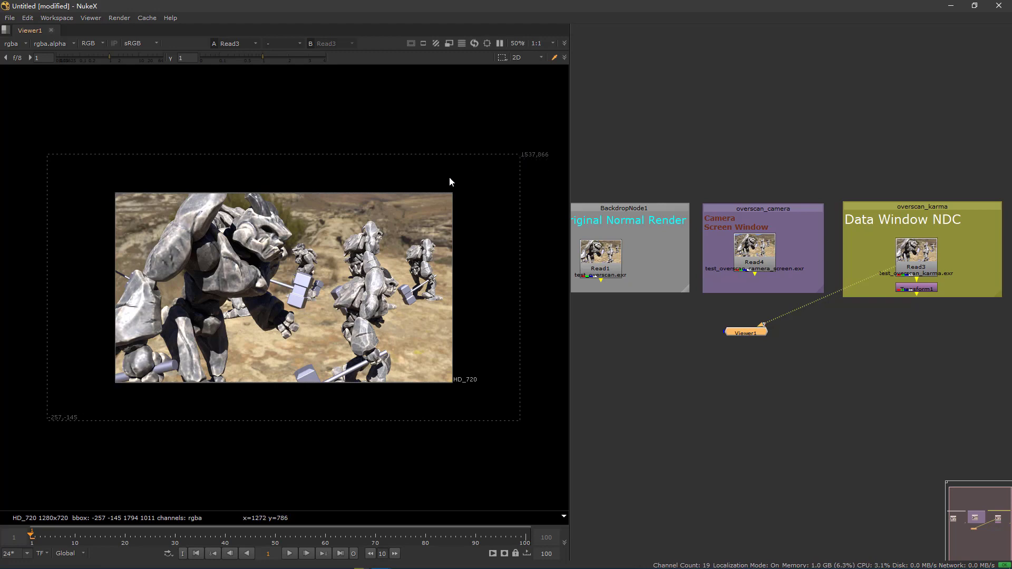
- View Transform1 under the NDC read and drag its translate handle to offset the render 196, 114
left_click(915, 288)
key("1")
double_click(915, 289)
left_click(915, 286)
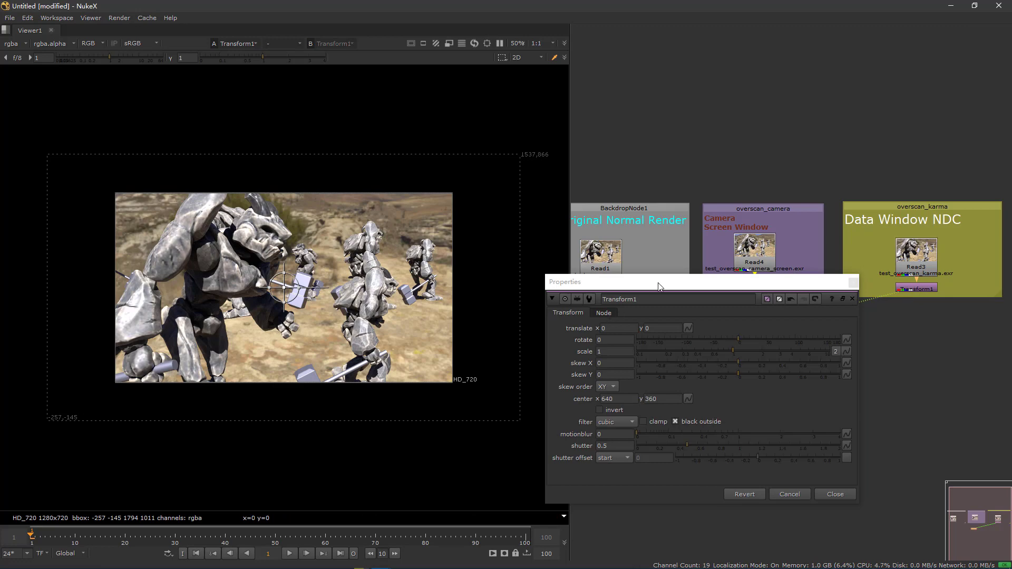
left_click_drag(658, 287, 696, 364)
left_click_drag(284, 288, 336, 255)
scroll(740, 258, "down", 1)
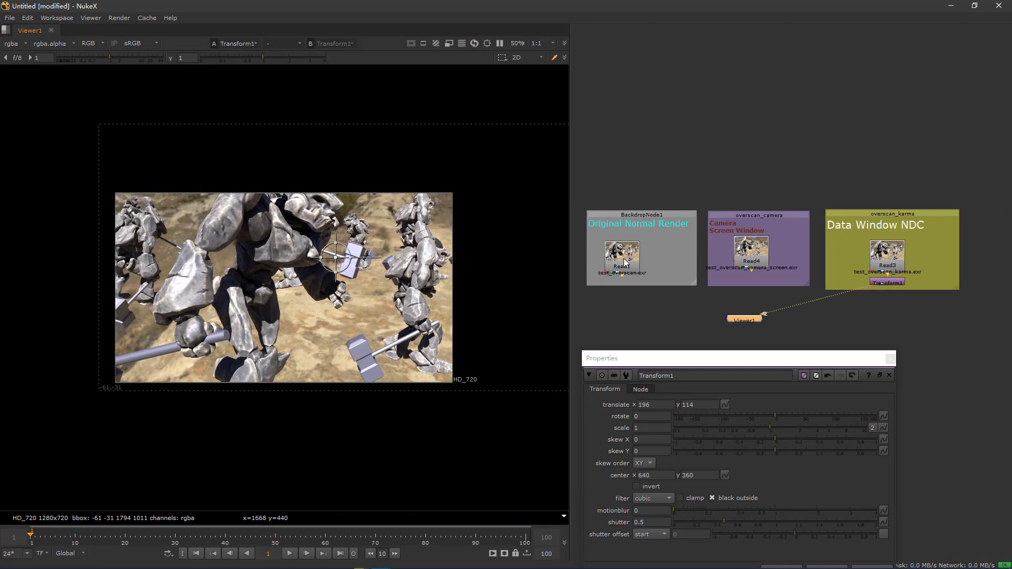
- Compare the Read1 normal render against the translated NDC render
left_click(623, 262)
key("1")
left_click(892, 283)
key("1")
- Paste a copy of the transform under Read4 as Transform2 and view its shifted Screen Window render
left_click(755, 259)
key("ctrl+v")
left_click(751, 252)
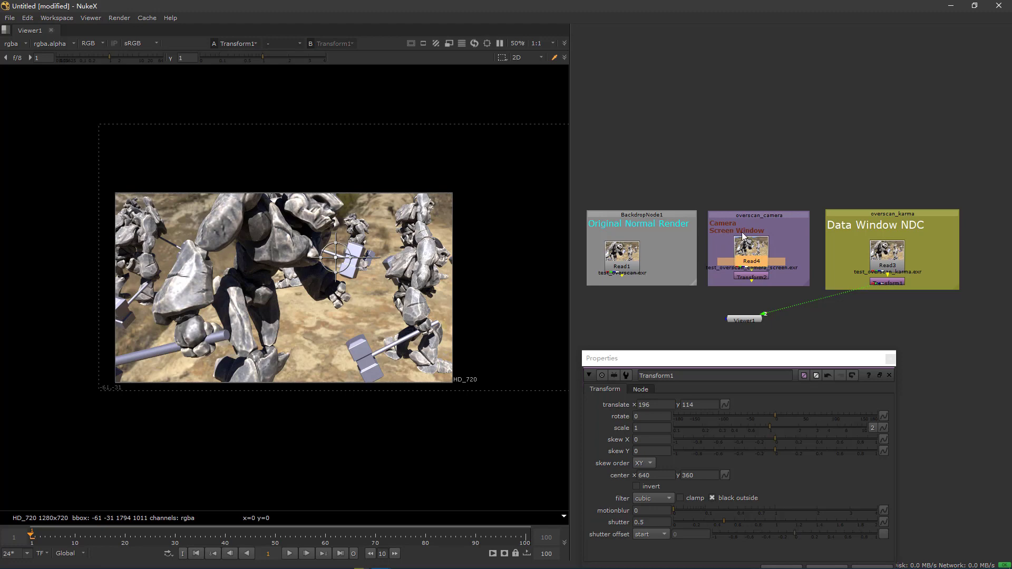
key("1")
left_click(752, 276)
key("1")
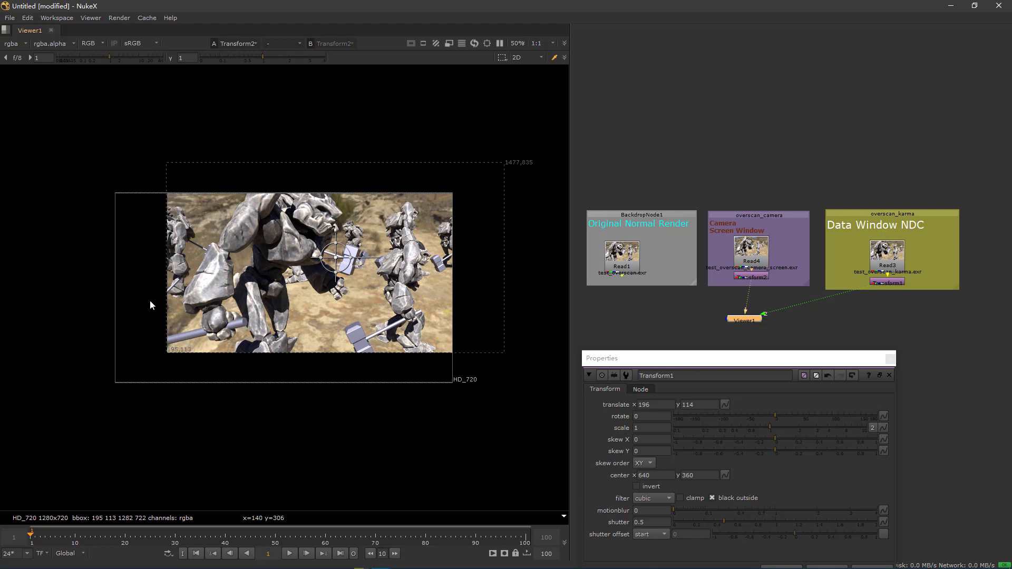
- Toggle viewer inputs between Transform2, Transform1 and Read1 to show where extra pixels exist
key("2")
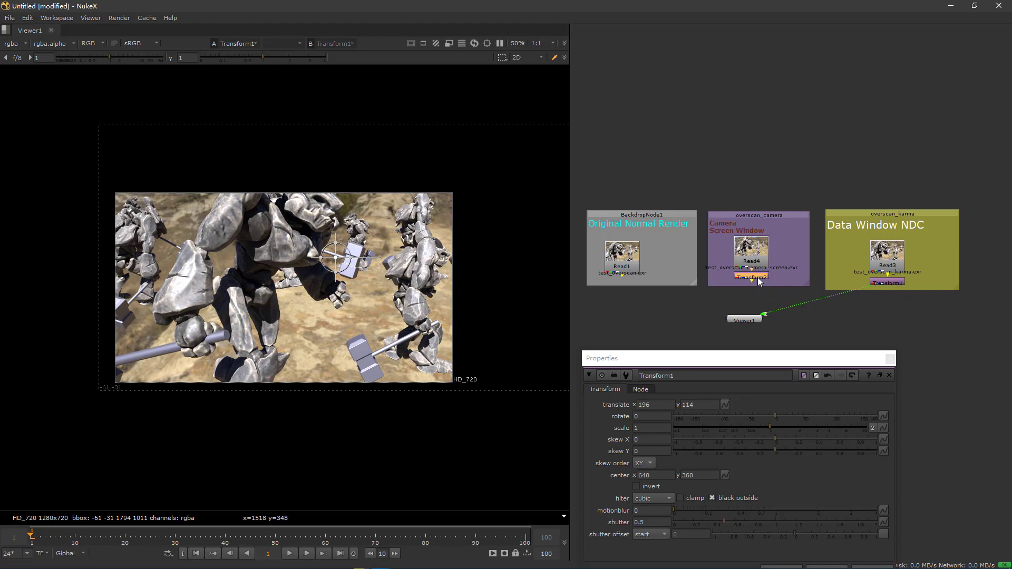
key("1")
key("2")
key("1")
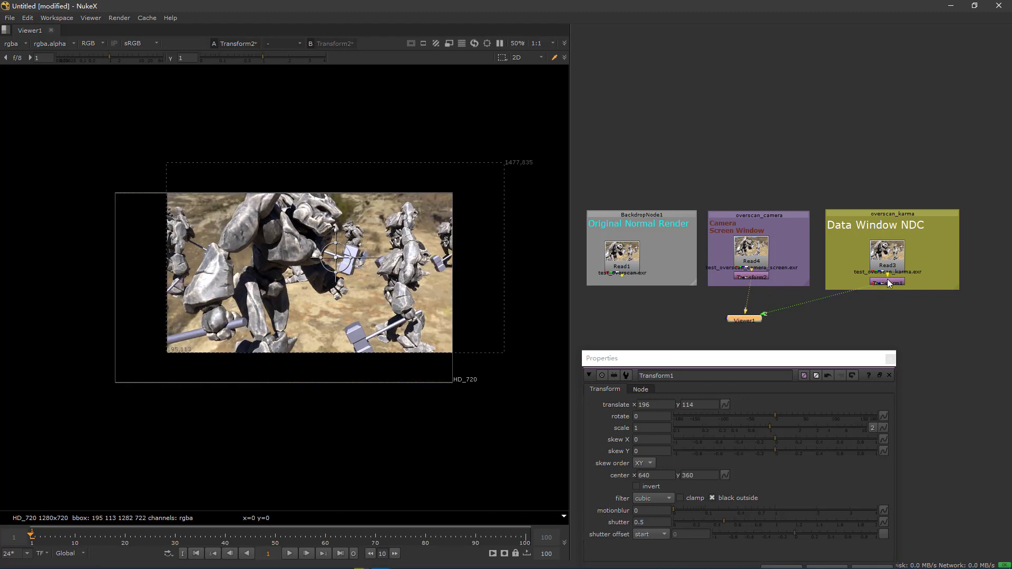
key("2")
key("1")
key("2")
left_click(637, 258)
key("1")
left_click(892, 282)
key("1")
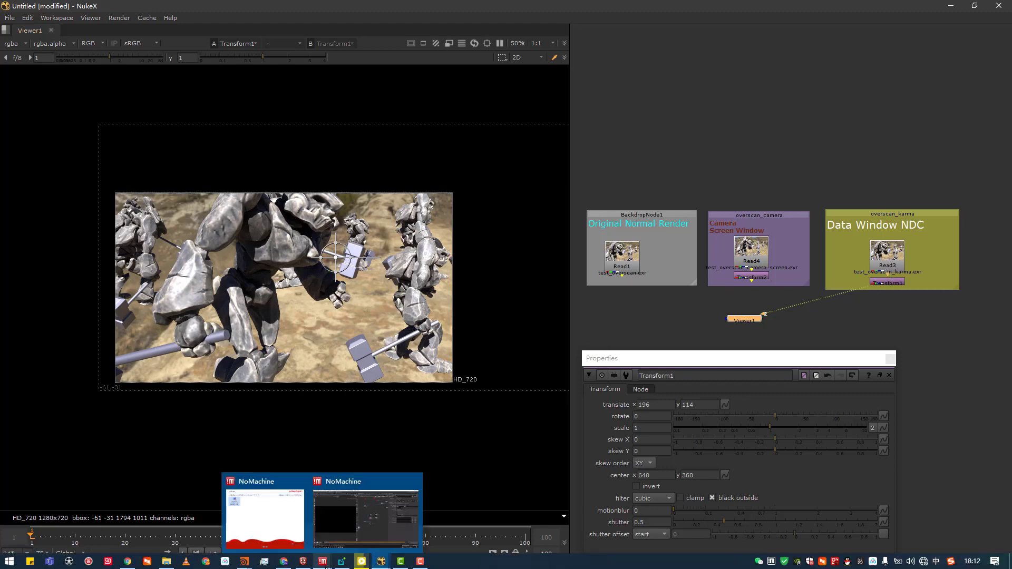
mouse_move(245, 561)
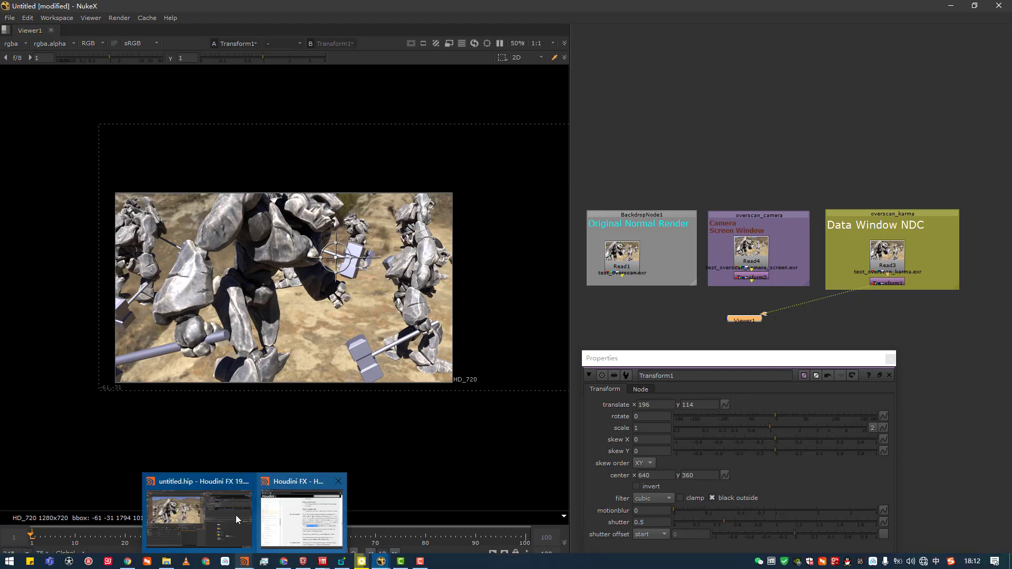
left_click(231, 516)
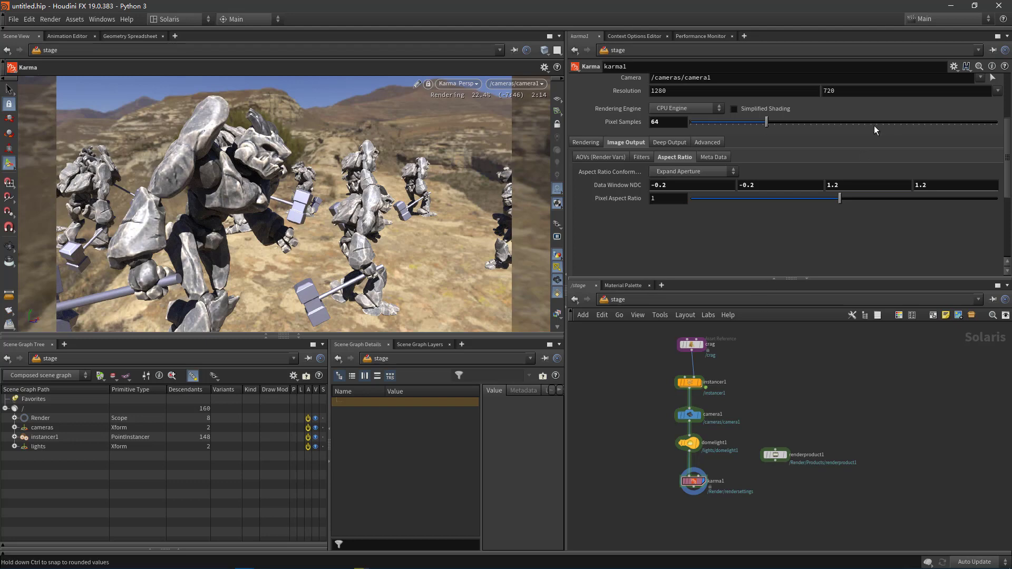
left_click(688, 415)
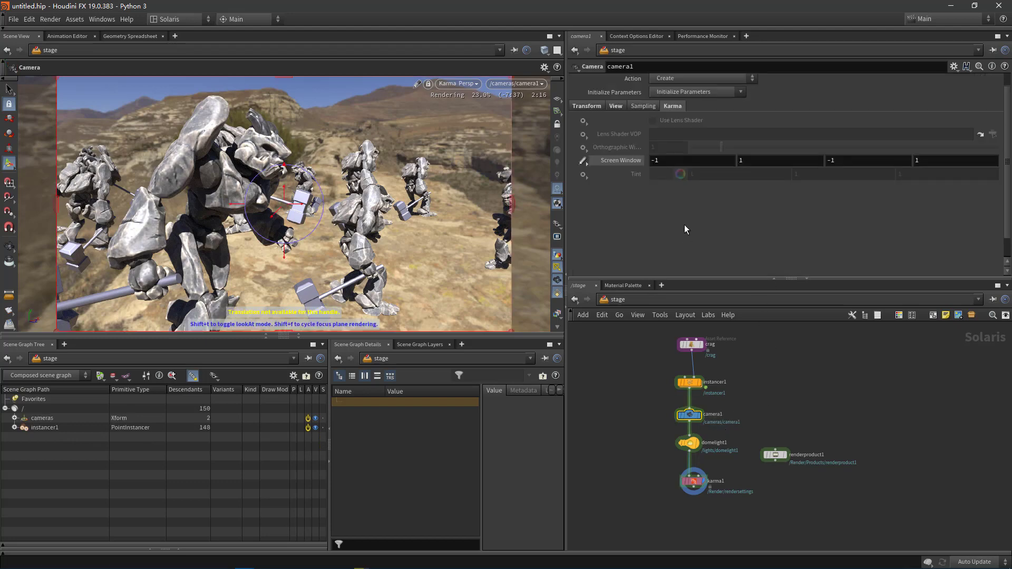
left_click(671, 161)
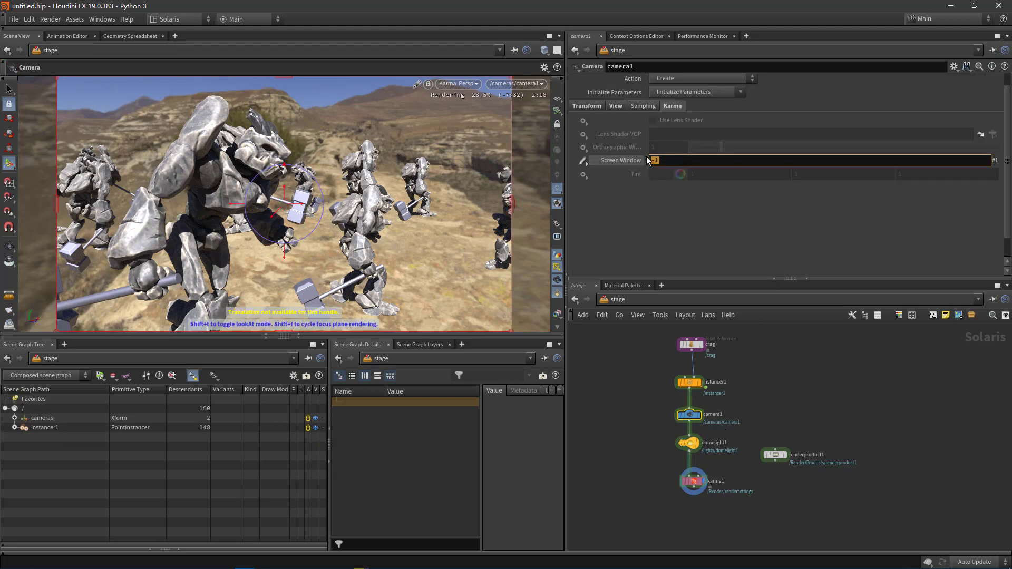
left_click(694, 481)
- Return to NukeX and view Transform2's output, then the Read1 normal render
left_click(949, 6)
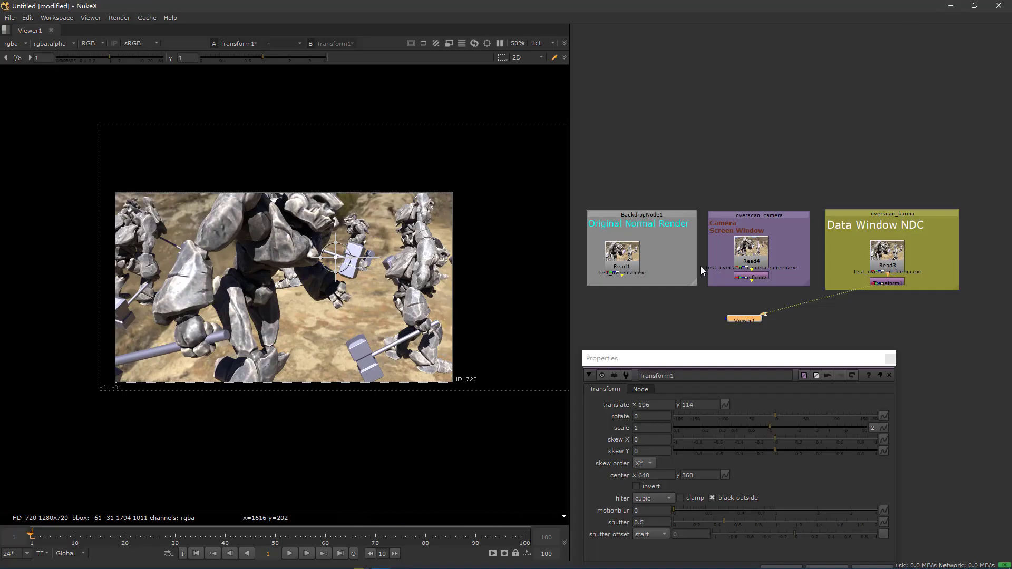
left_click(751, 276)
key("1")
left_click(660, 266)
key("1")
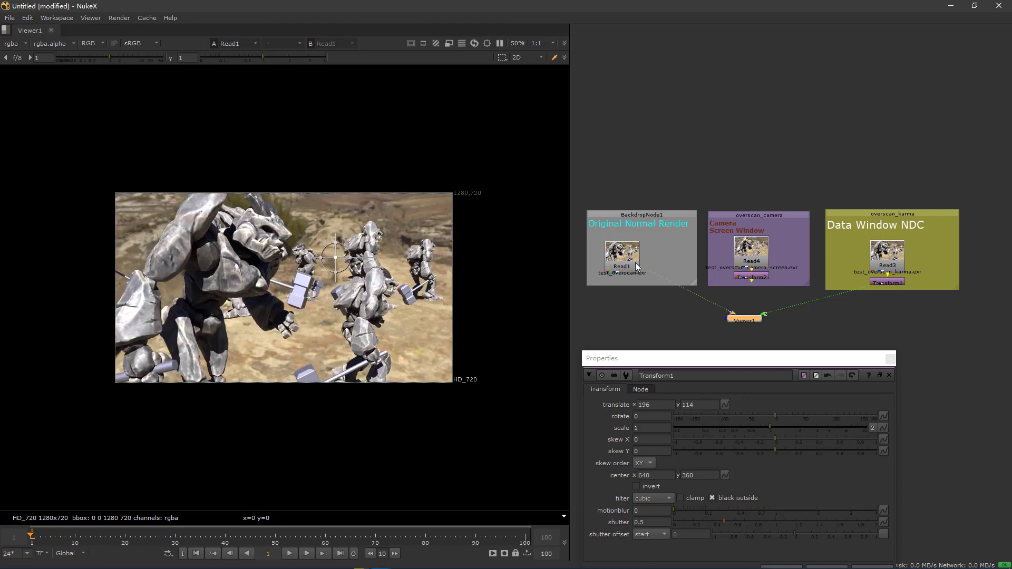
key("2")
key("1")
- Flip the viewer between the Read4 camera Screen Window render and the Read1 normal render
left_click(744, 256)
key("1")
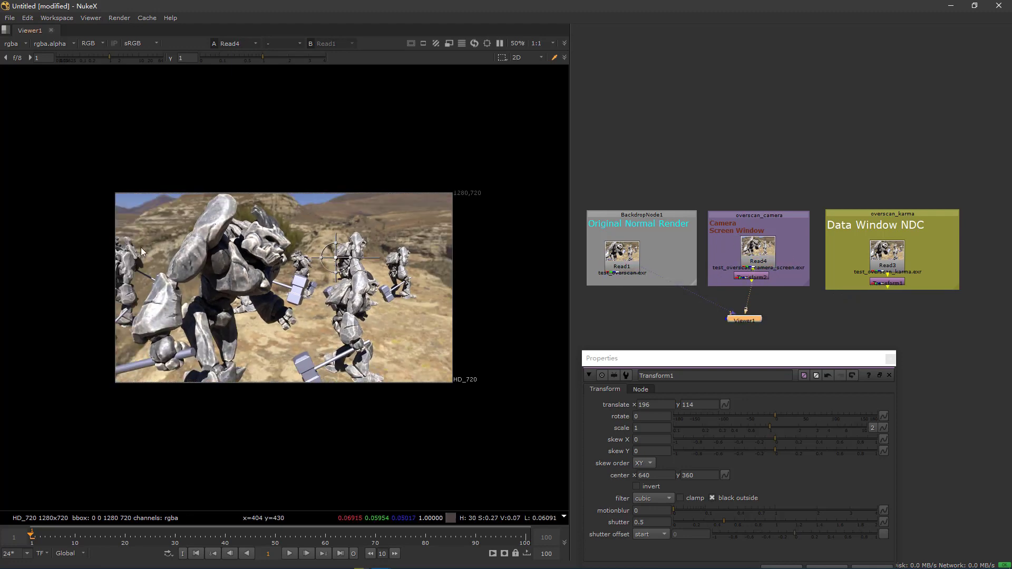
left_click(621, 254)
key("1")
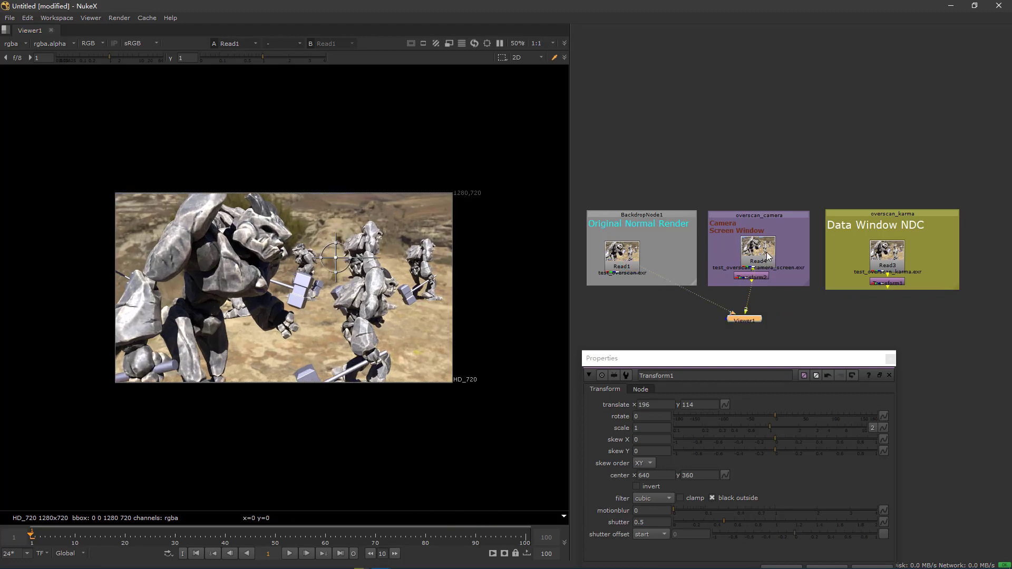
left_click(768, 254)
key("1")
key("1")
key("1")
key("1")
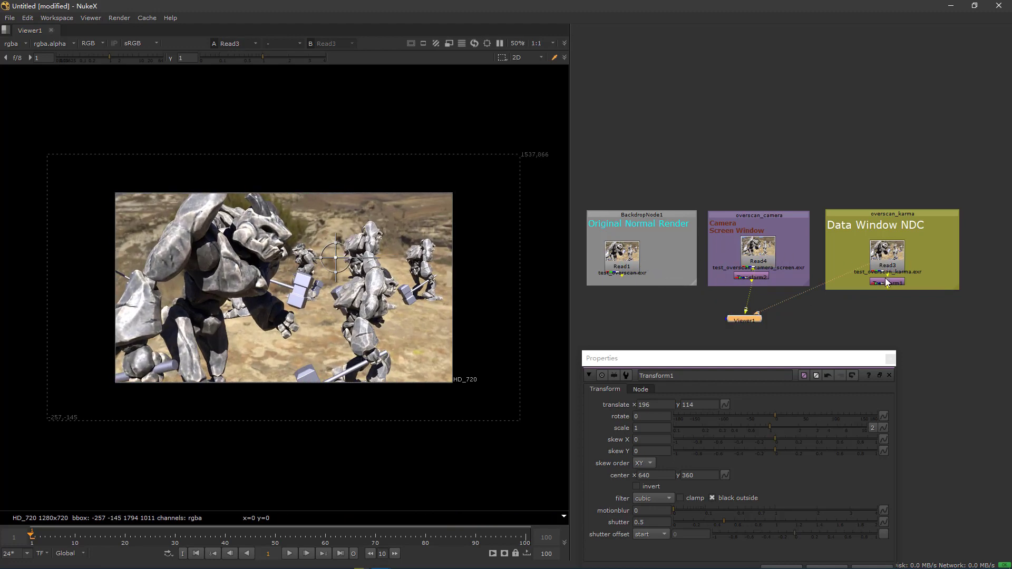
- View Transform1 and drag its translate to -150, -112, undoing the accidental scale back to 1
left_click(885, 279)
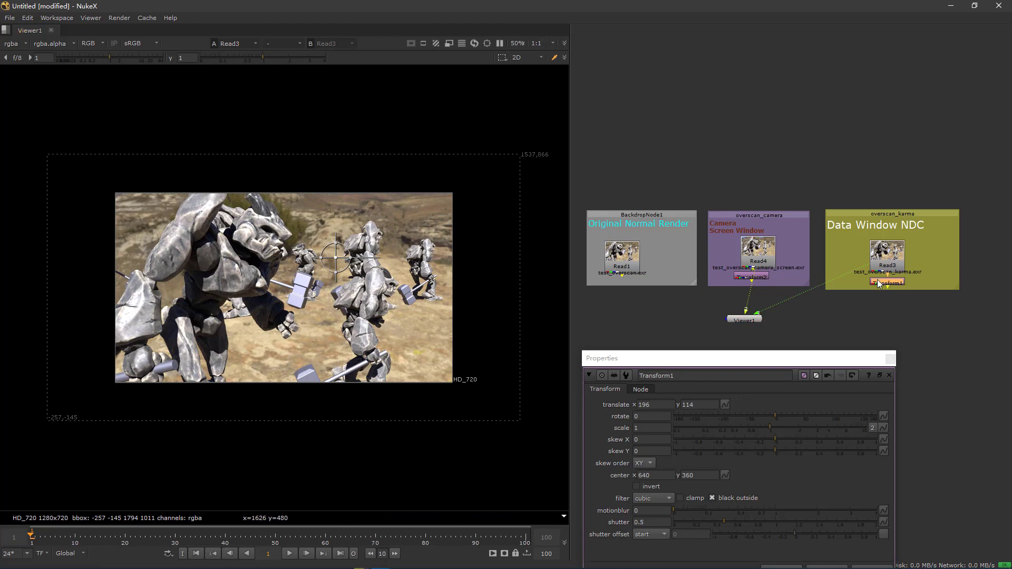
key("1")
left_click_drag(336, 257, 263, 319)
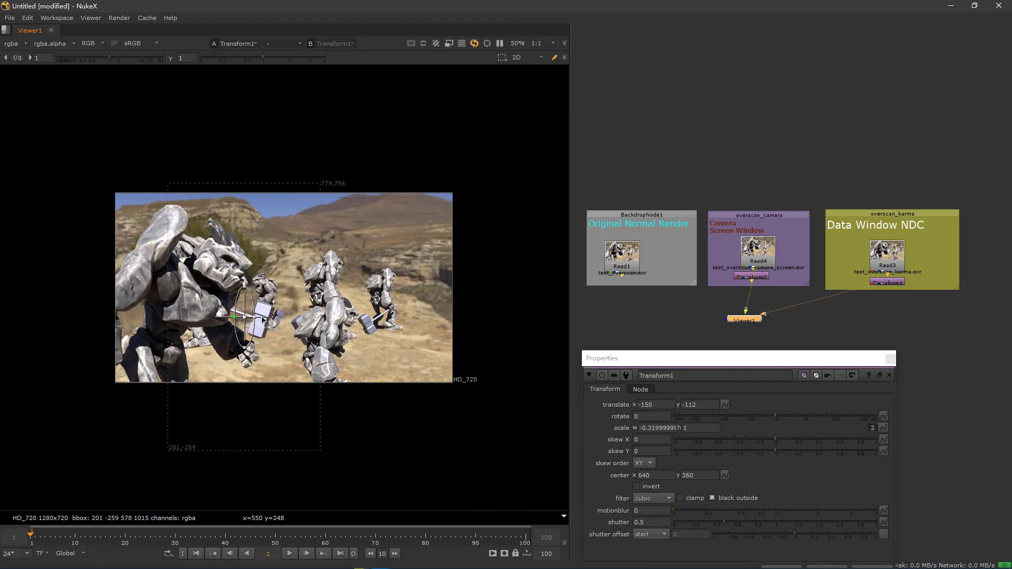
key("ctrl+z")
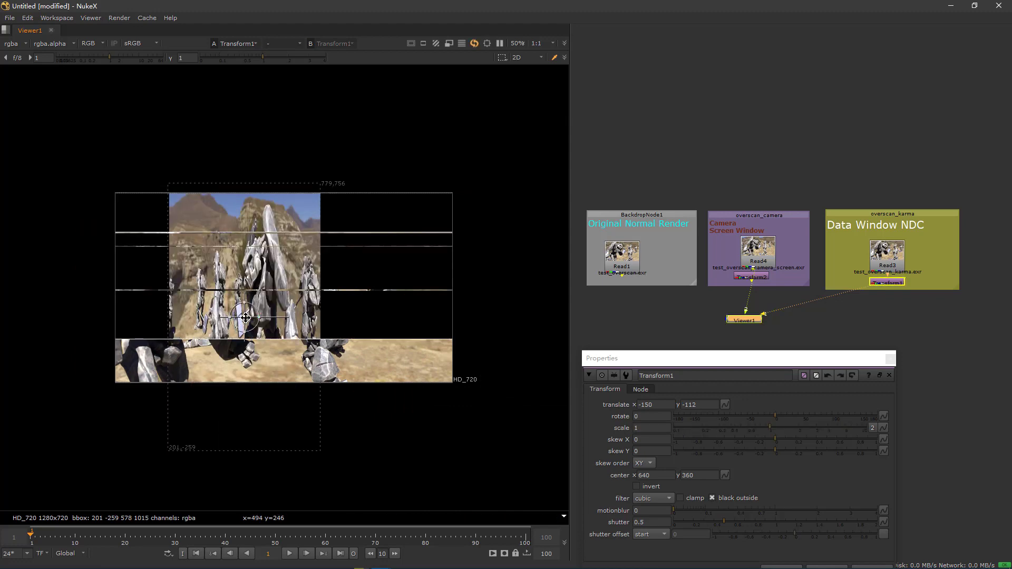